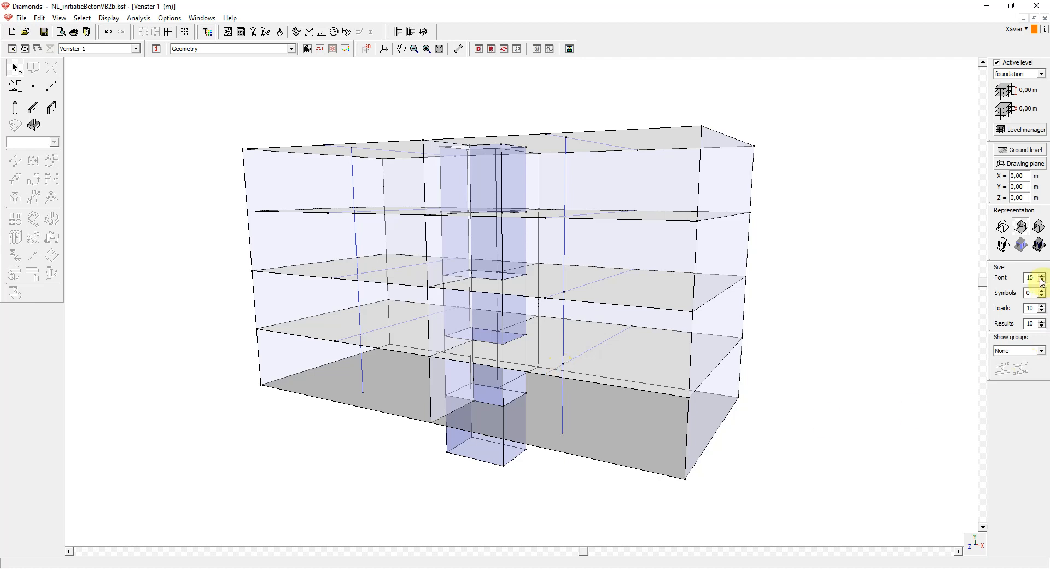
- Show the building with its solid cross-sections and display the bars' longitudinal reinforcement results Ay
{"action": "left_click", "coordinate": [1040, 245]}
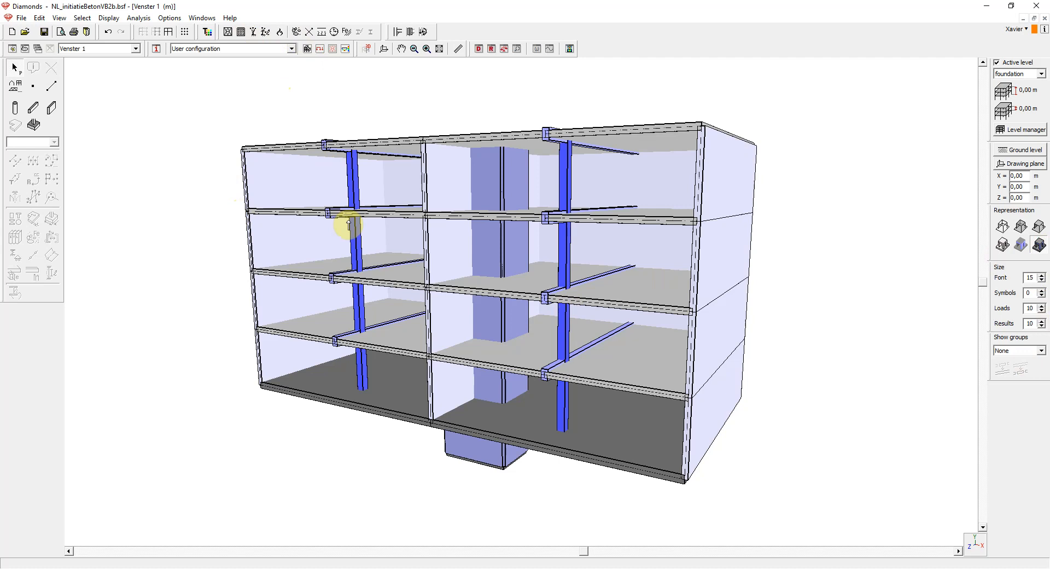
{"action": "left_click", "coordinate": [345, 53]}
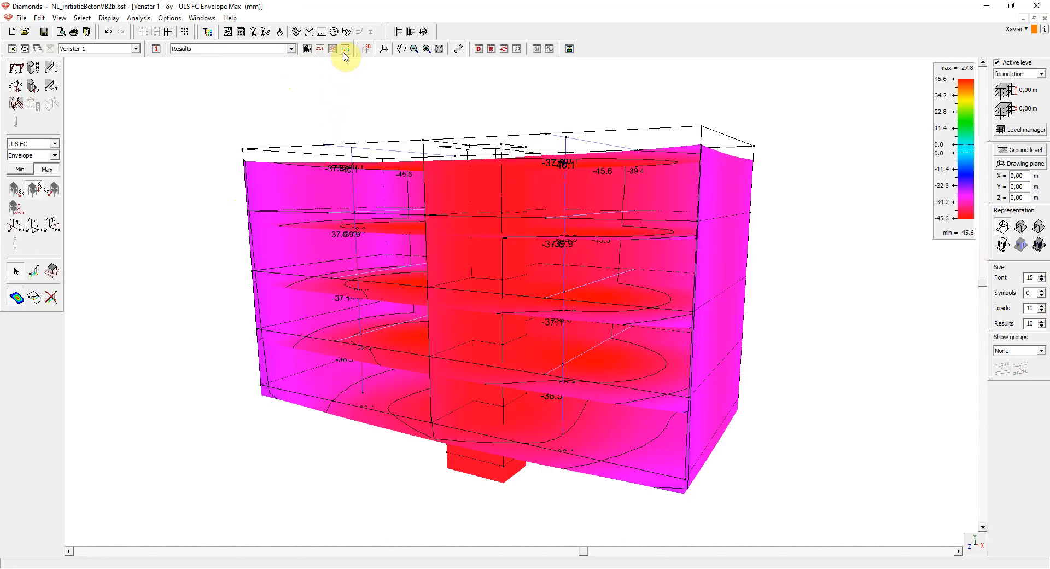
{"action": "left_click", "coordinate": [16, 106]}
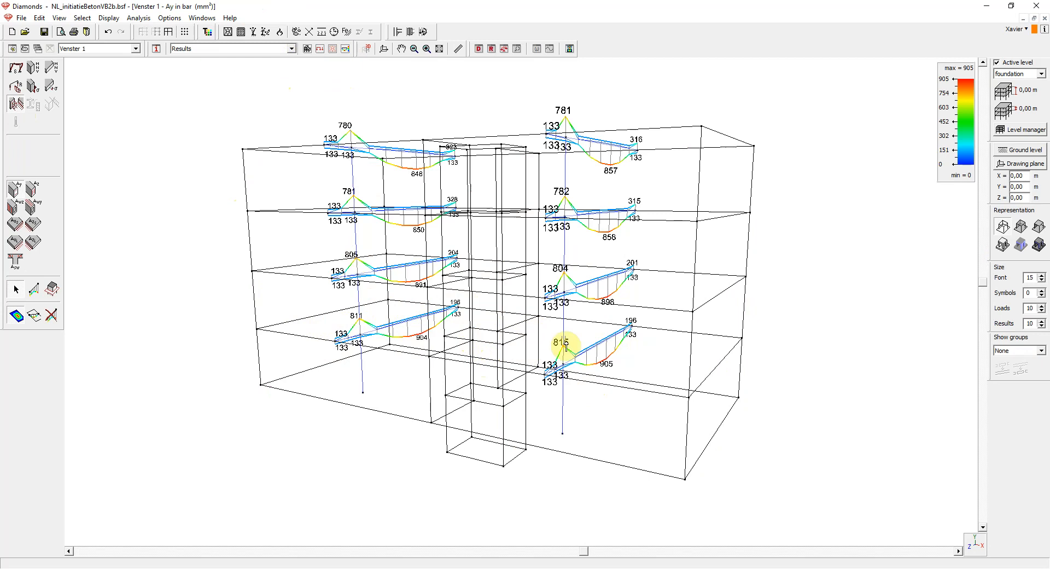
- Try to copy a single beam and paste it into an empty ConCrete Plus document
{"action": "left_click", "coordinate": [584, 287]}
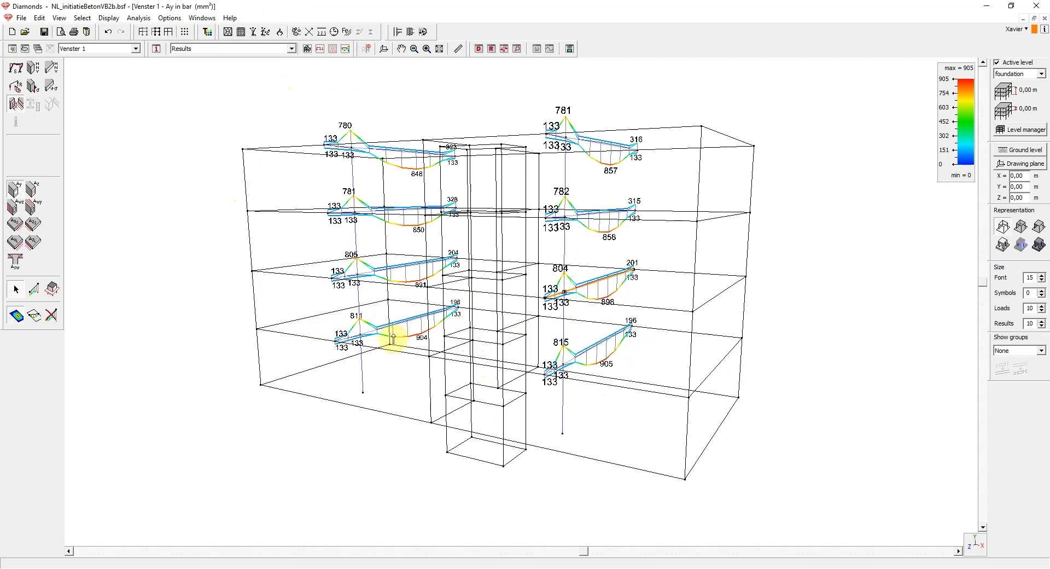
{"action": "left_click", "coordinate": [40, 19]}
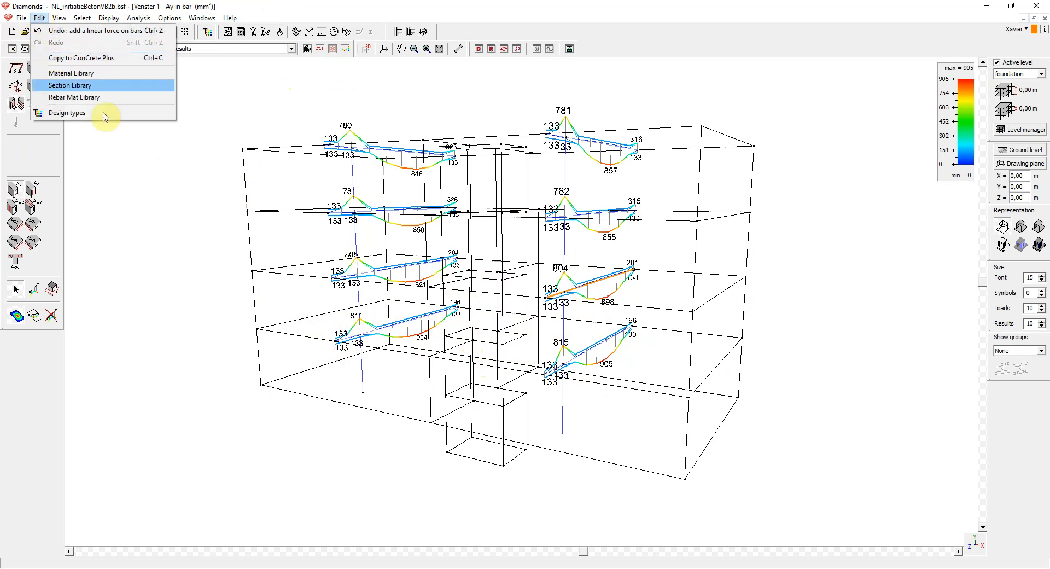
{"action": "left_click", "coordinate": [156, 230]}
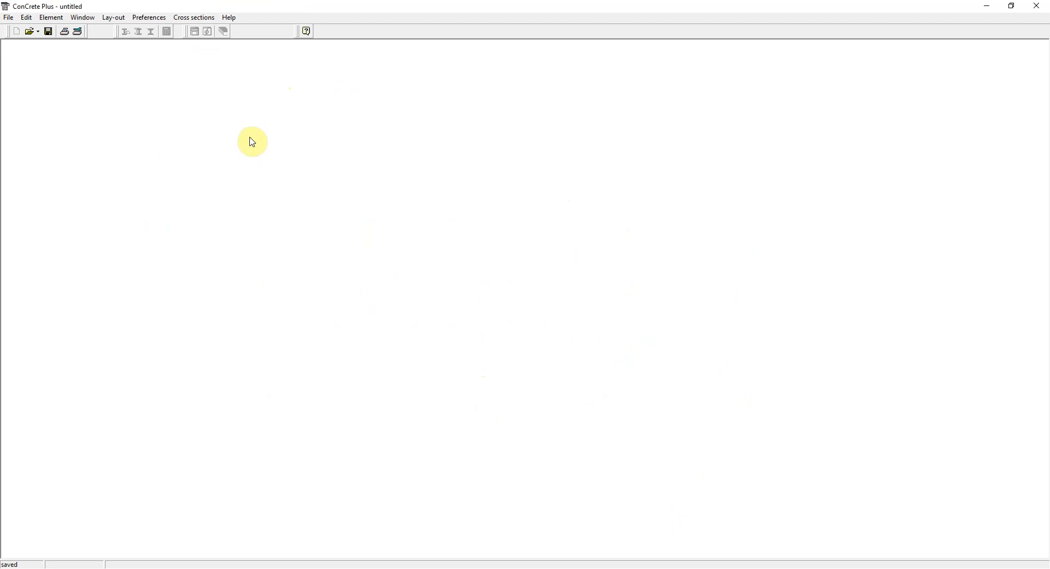
{"action": "left_click", "coordinate": [25, 18]}
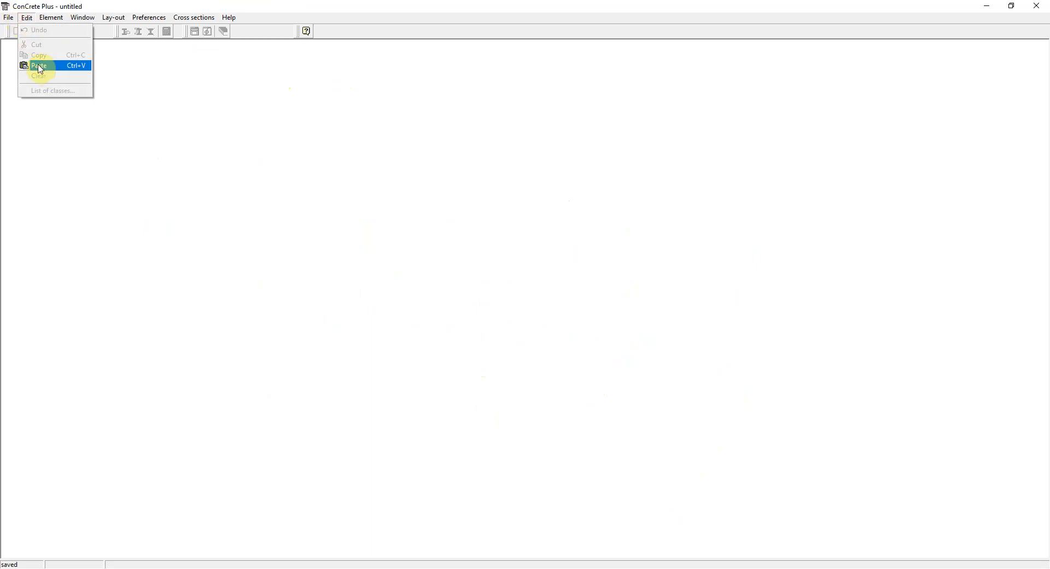
{"action": "left_click", "coordinate": [81, 67]}
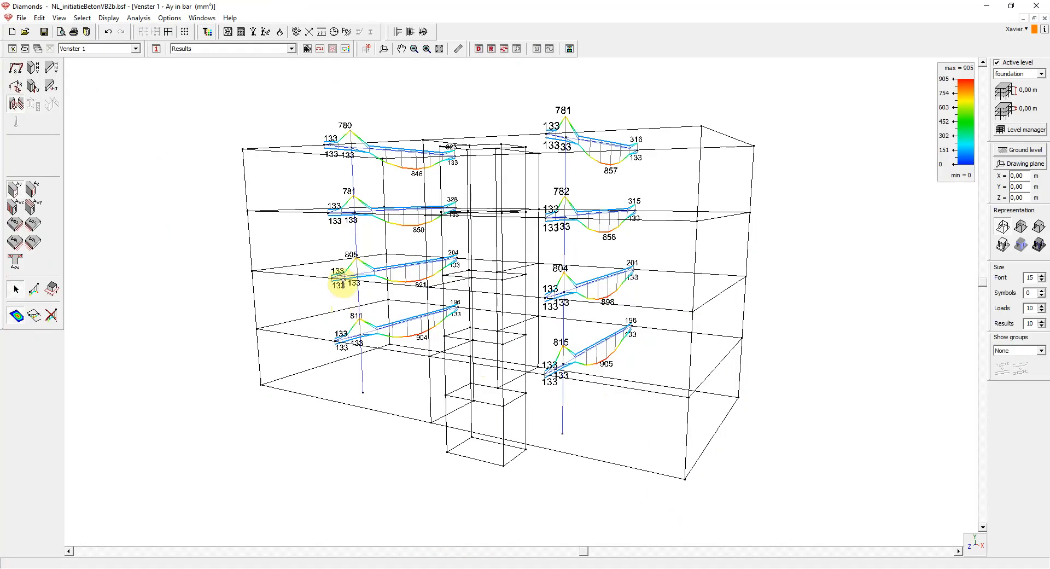
- Select all eight floor beams in Diamonds and export them as the ConCrete Plus file "diamonds to ccp.pcp"
{"action": "left_click", "coordinate": [372, 274]}
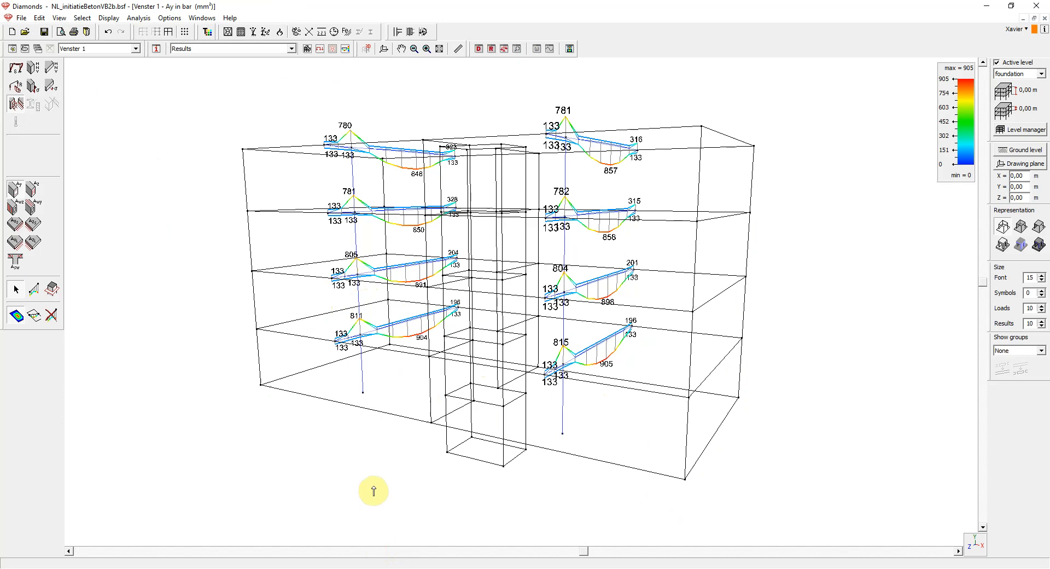
{"action": "left_click", "coordinate": [580, 355]}
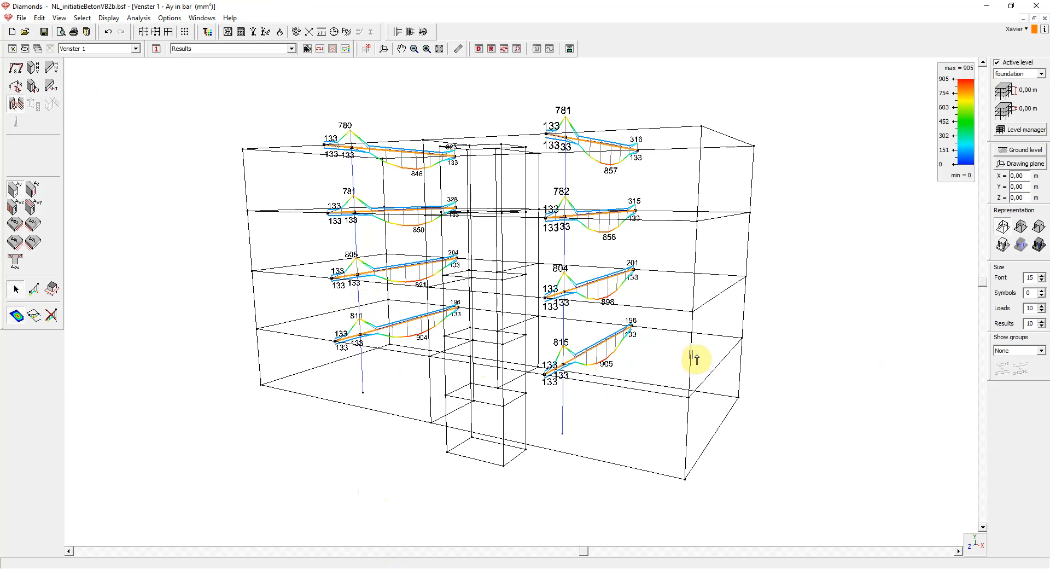
{"action": "left_click", "coordinate": [21, 17]}
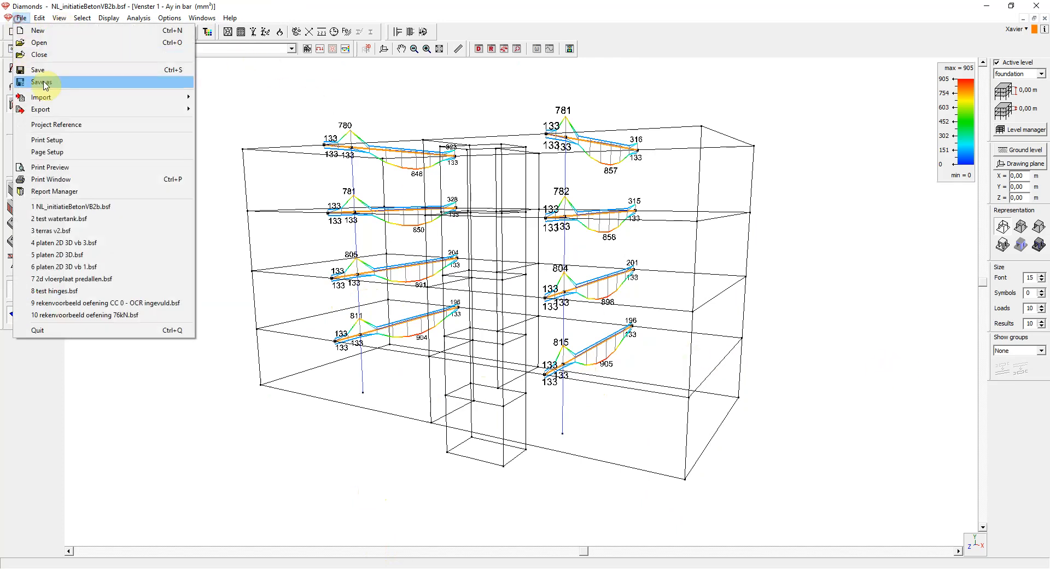
{"action": "mouse_move", "coordinate": [61, 110]}
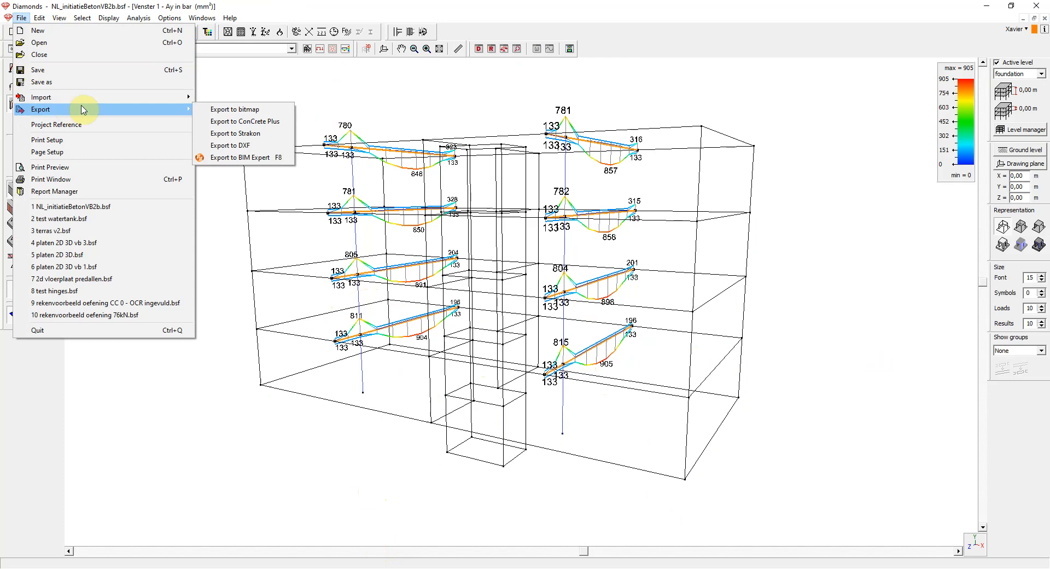
{"action": "left_click", "coordinate": [267, 122]}
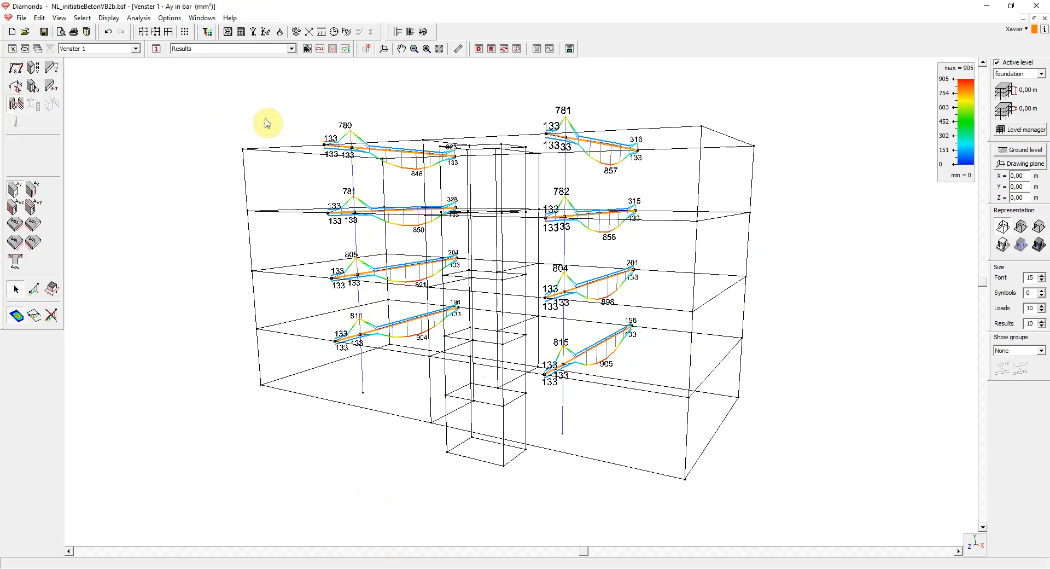
{"action": "type", "text": "diamonds"}
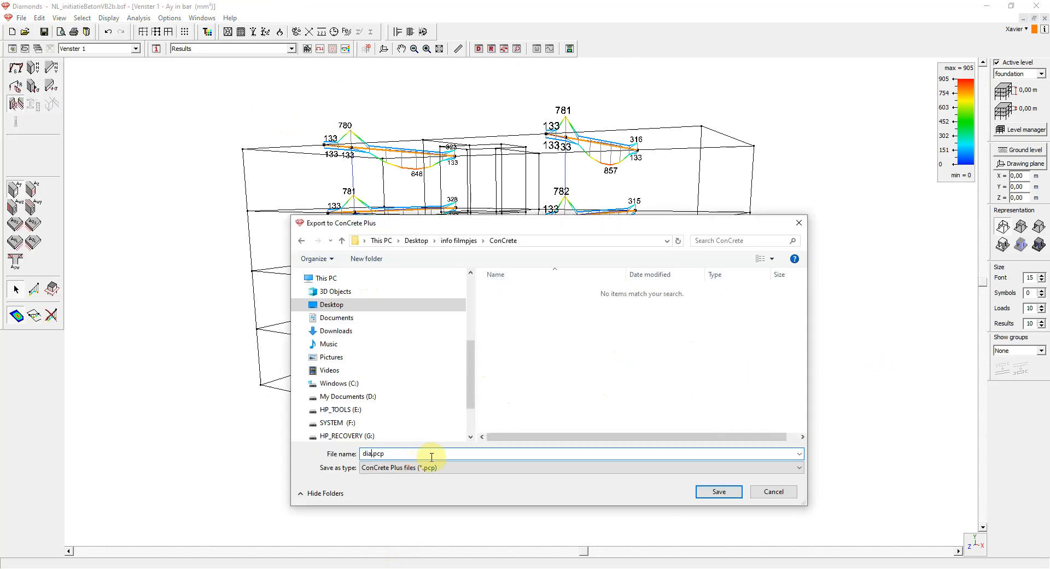
{"action": "type", "text": " to ccp"}
{"action": "left_click", "coordinate": [708, 493]}
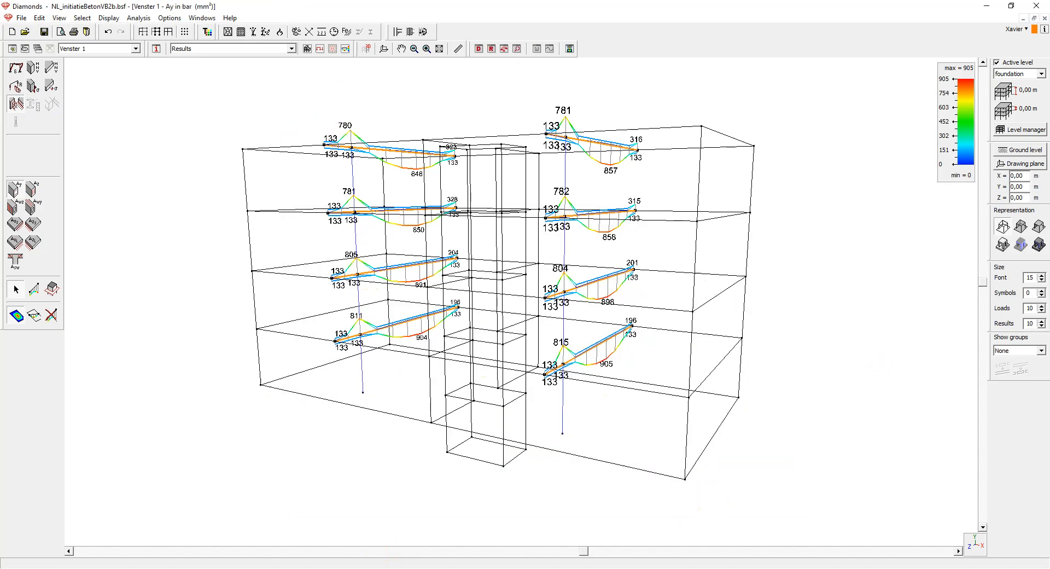
- Switch to ConCrete Plus, open "diamonds to ccp.pcp" and expand element group B to list its beams
{"action": "left_click", "coordinate": [684, 568]}
{"action": "left_click", "coordinate": [754, 542]}
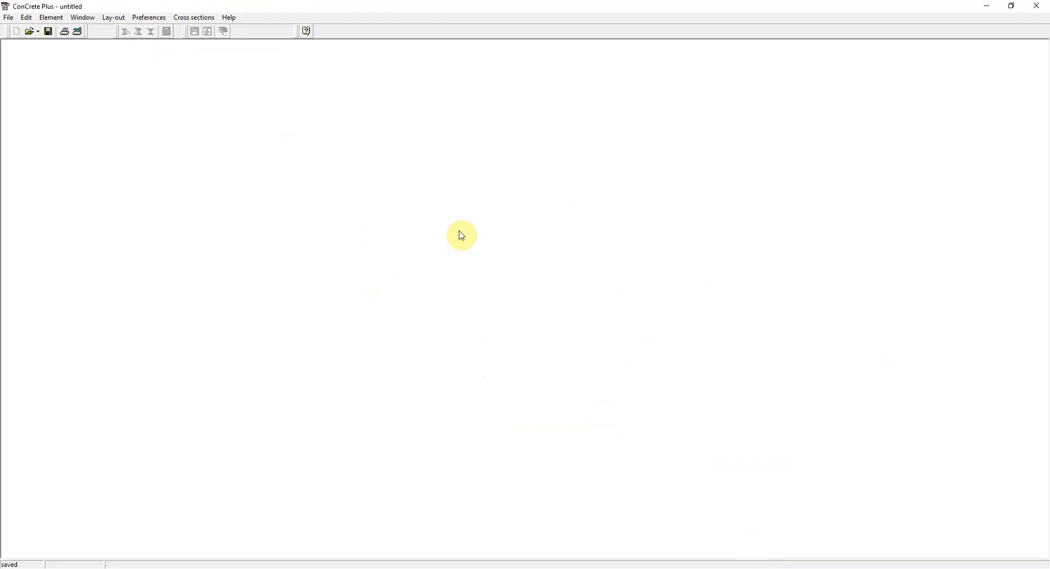
{"action": "left_click", "coordinate": [9, 17]}
{"action": "left_click", "coordinate": [18, 43]}
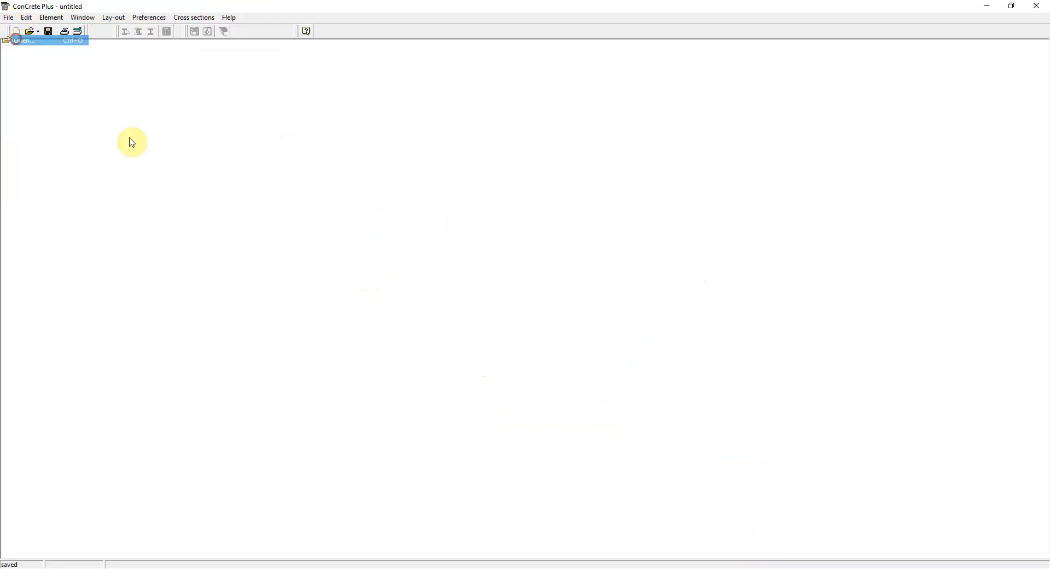
{"action": "left_click", "coordinate": [438, 219]}
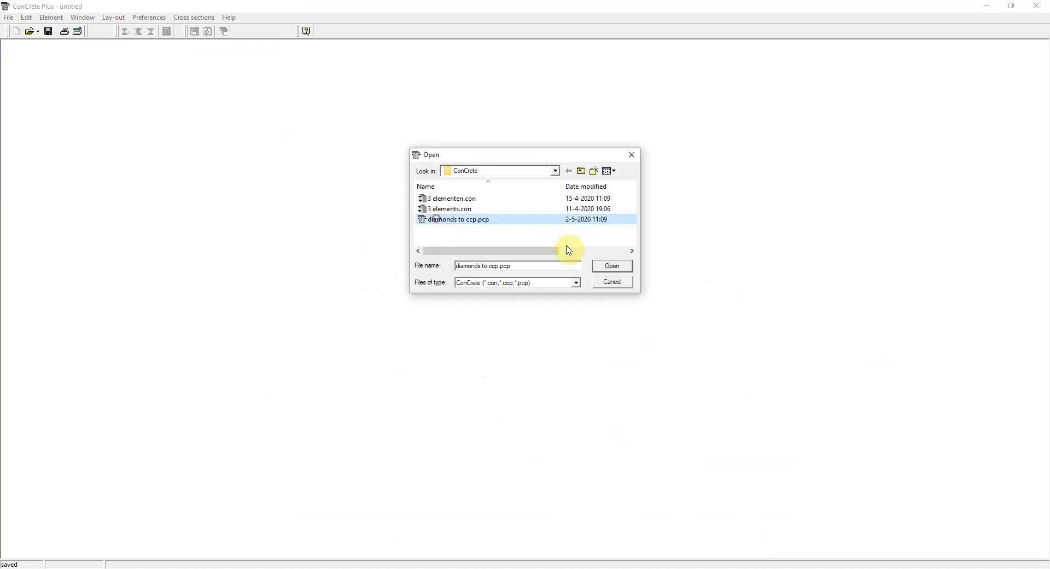
{"action": "left_click", "coordinate": [612, 266]}
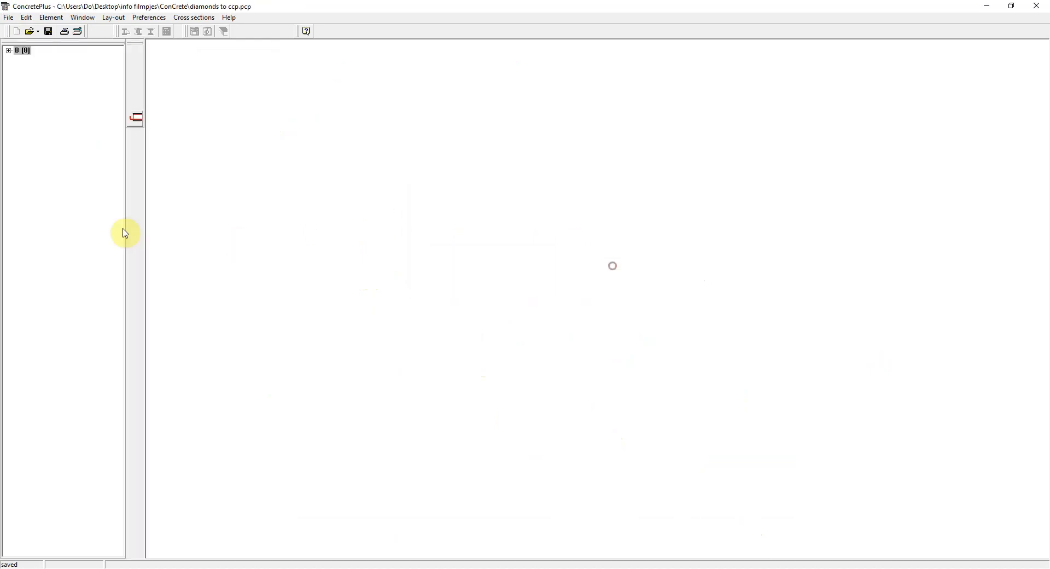
{"action": "left_click", "coordinate": [8, 50]}
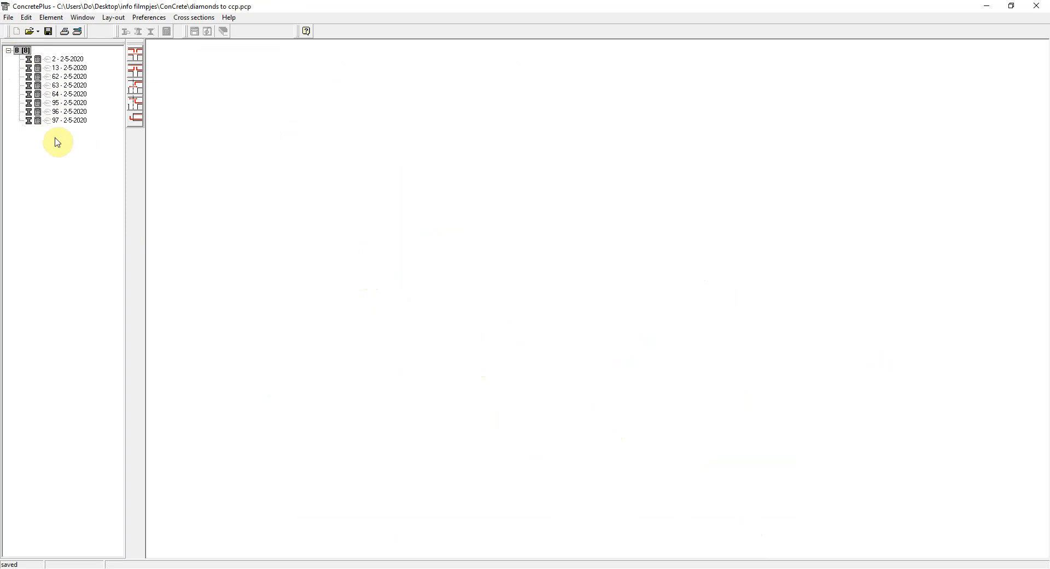
- Open beam 2 of group B and generate its reinforcement plan, accepting the anchorage and stirrup notices
{"action": "double_click", "coordinate": [75, 60]}
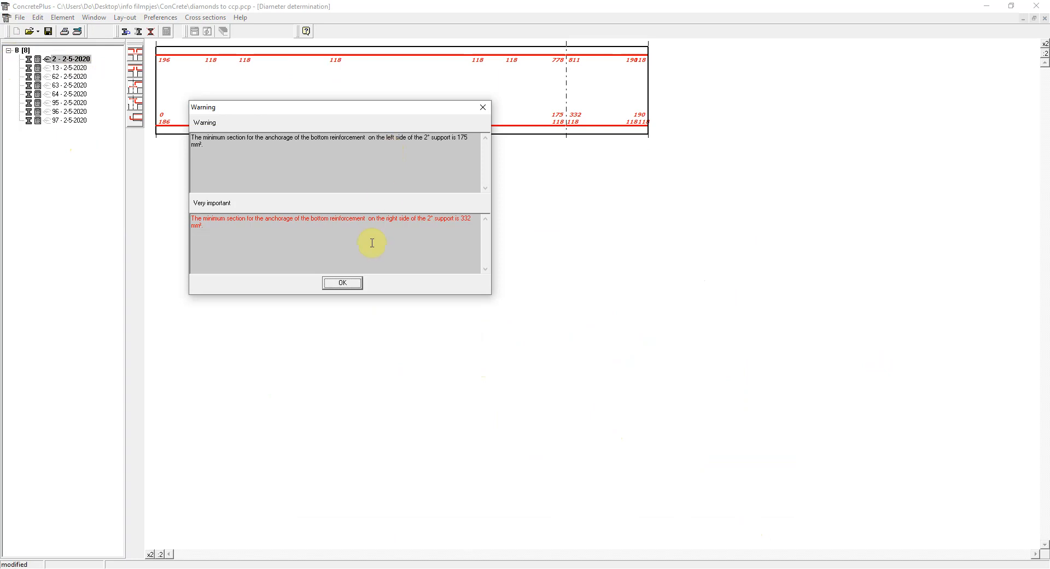
{"action": "left_click", "coordinate": [343, 283]}
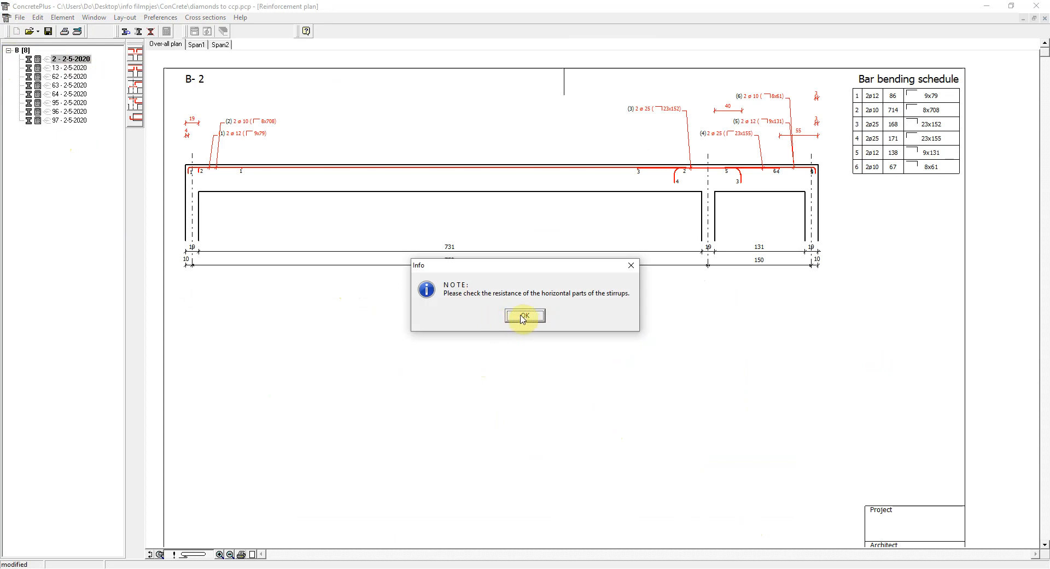
{"action": "left_click", "coordinate": [523, 316]}
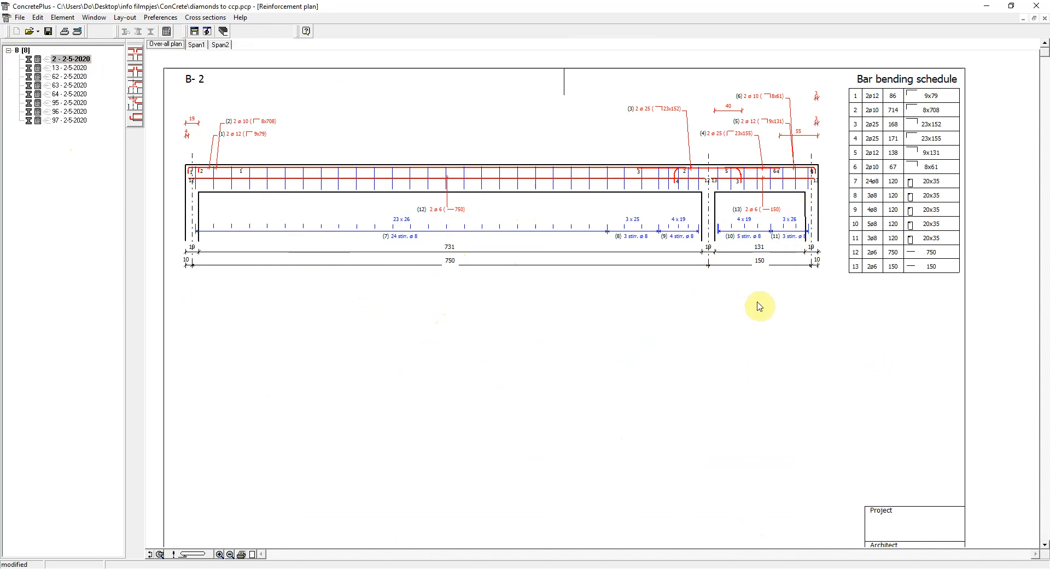
- Remove the right end support of beam 2 and update its reinforcement plan, accepting the anchorage notices
{"action": "double_click", "coordinate": [729, 321]}
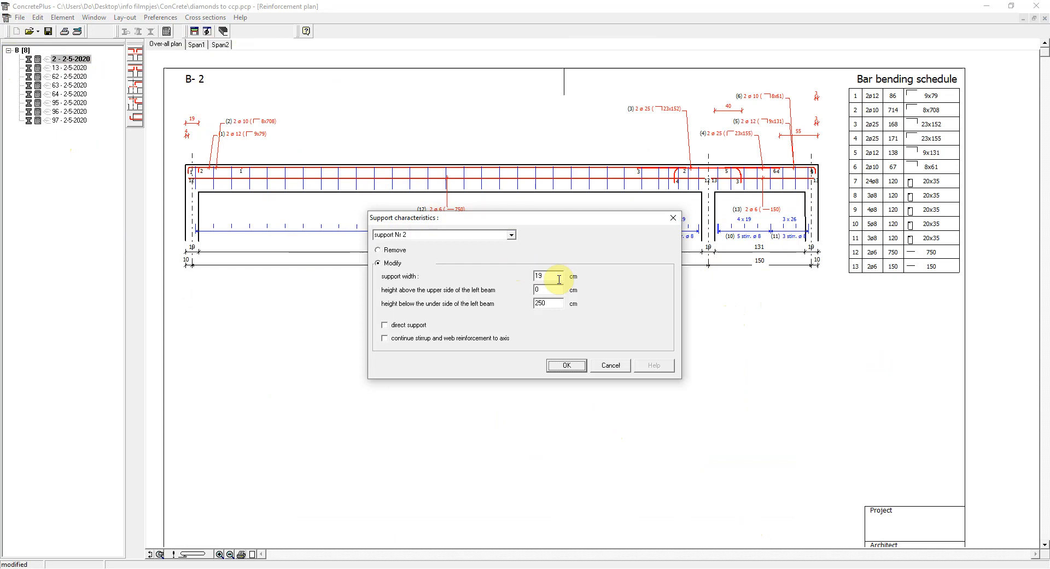
{"action": "left_click", "coordinate": [512, 235]}
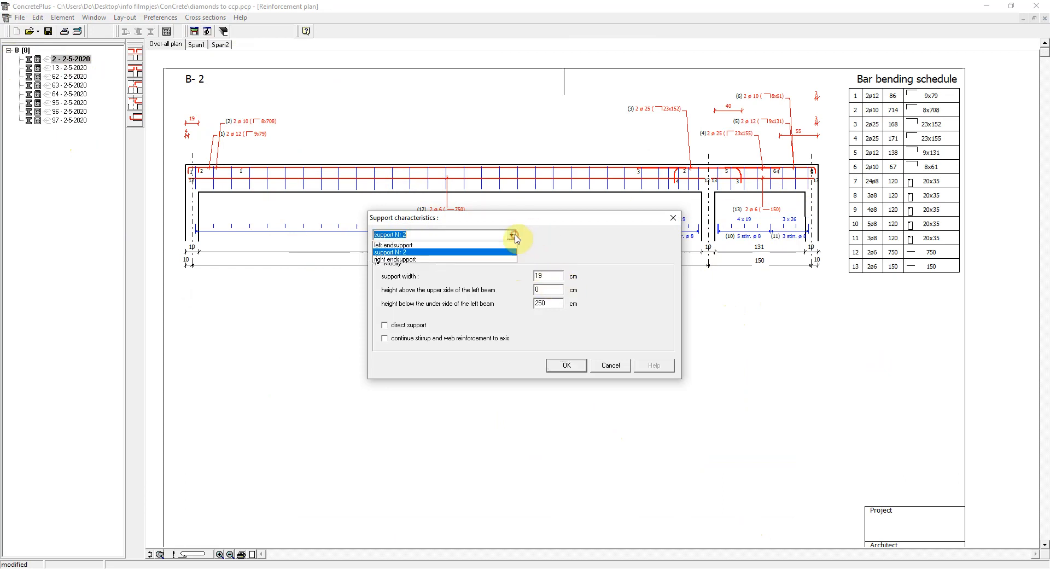
{"action": "left_click", "coordinate": [483, 260]}
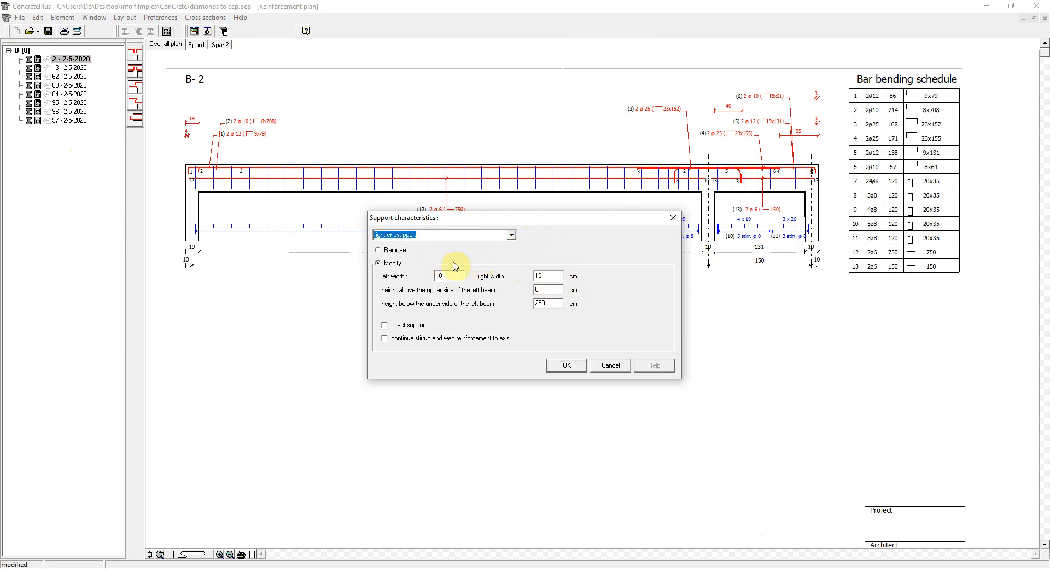
{"action": "left_click", "coordinate": [394, 250]}
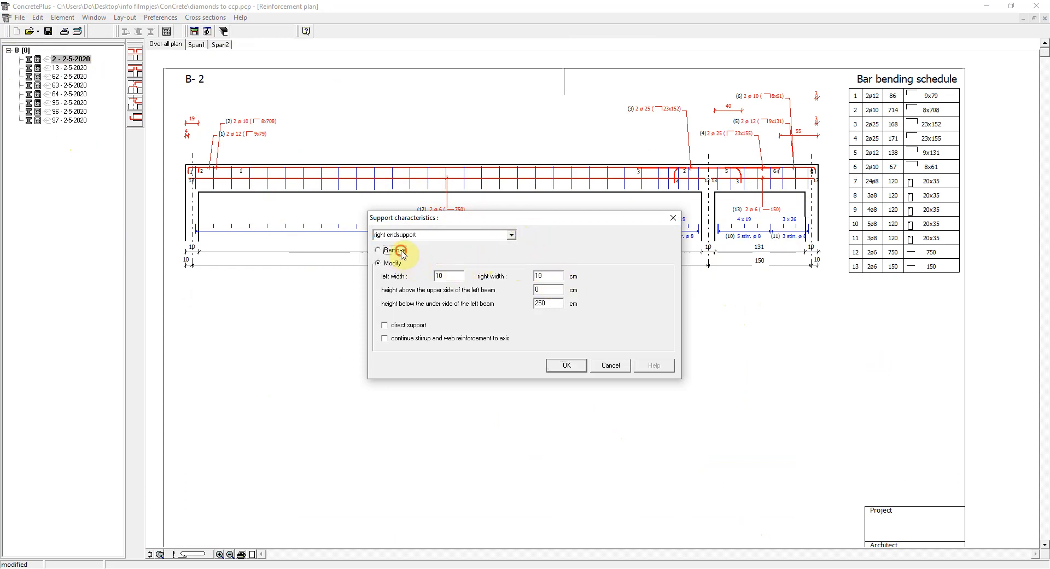
{"action": "left_click", "coordinate": [567, 367]}
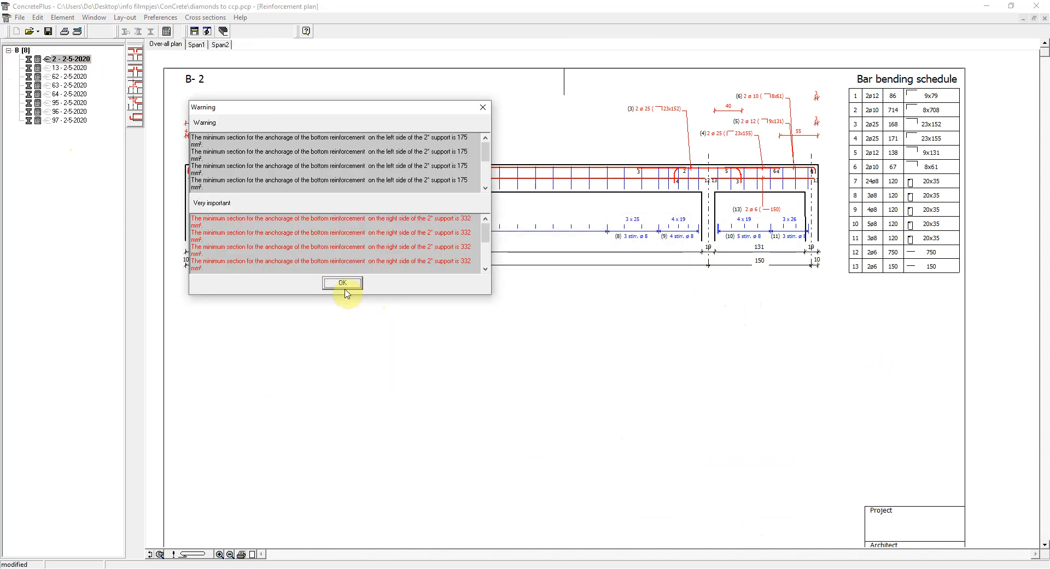
{"action": "left_click", "coordinate": [343, 283]}
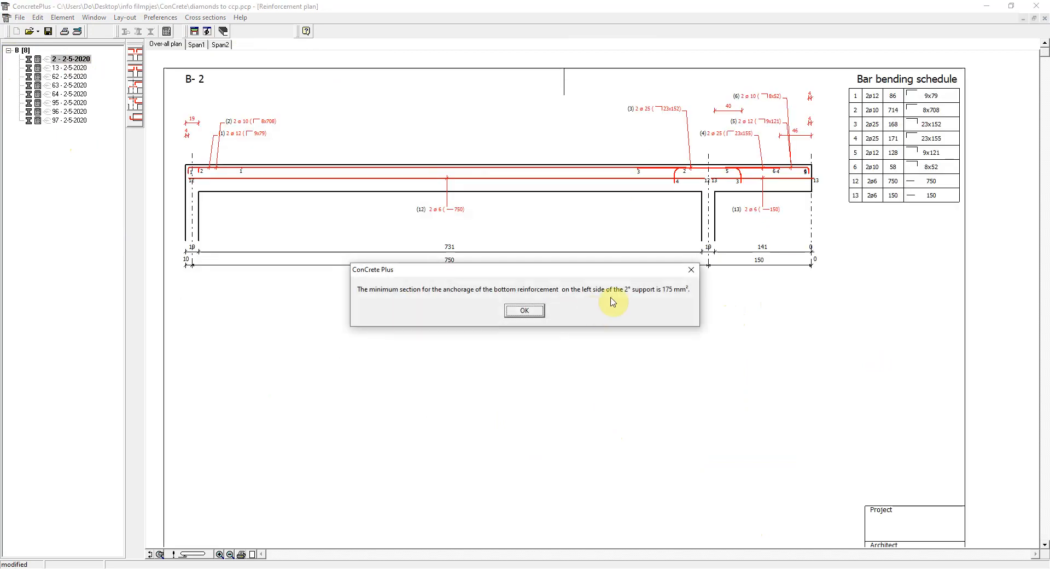
{"action": "left_click", "coordinate": [525, 310]}
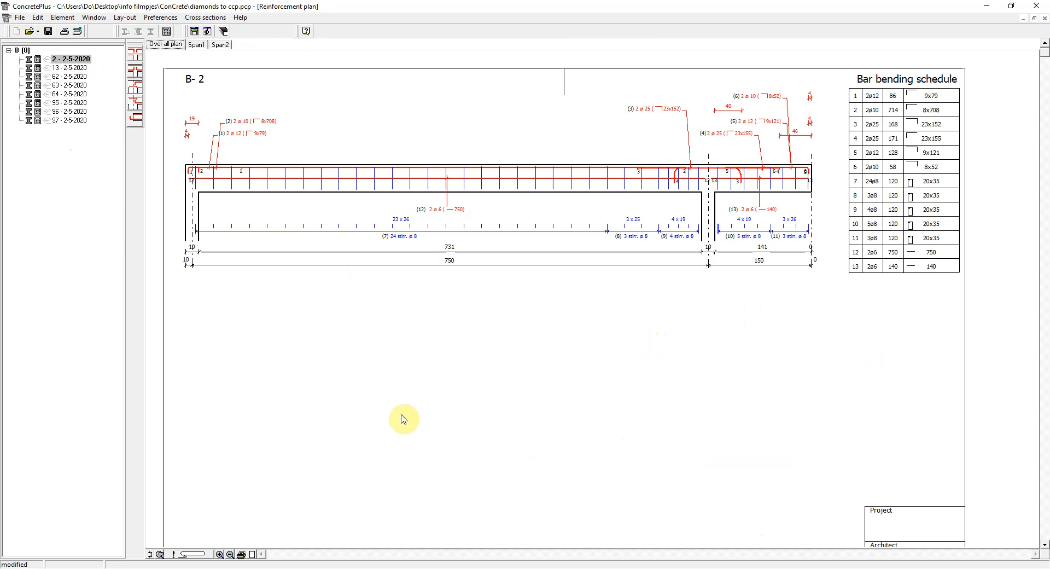
{"action": "left_click", "coordinate": [192, 554]}
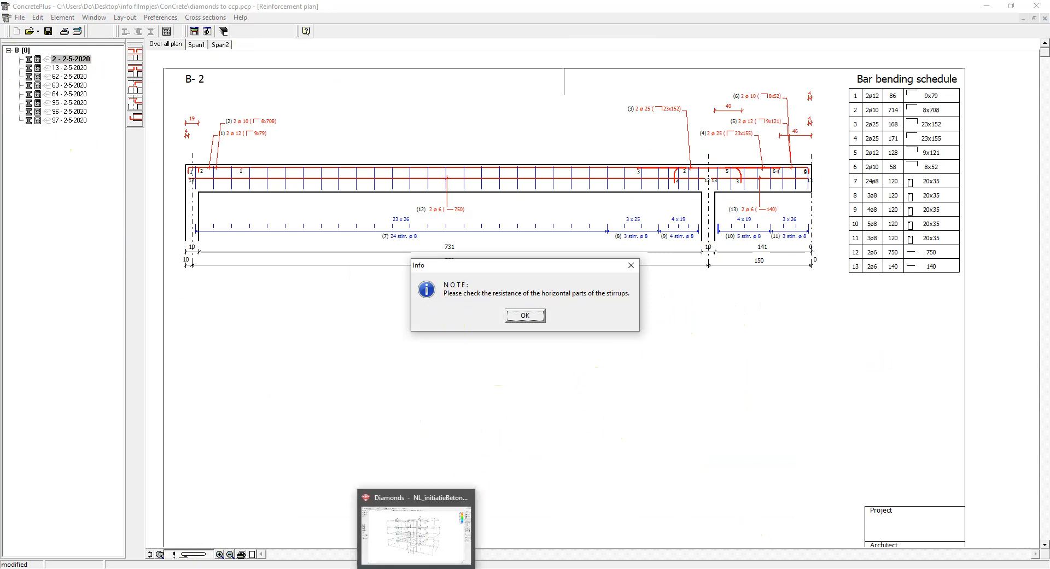
- Switch back to Diamonds and display the beams' shear reinforcement results Awz and Awy
{"action": "left_click", "coordinate": [419, 566]}
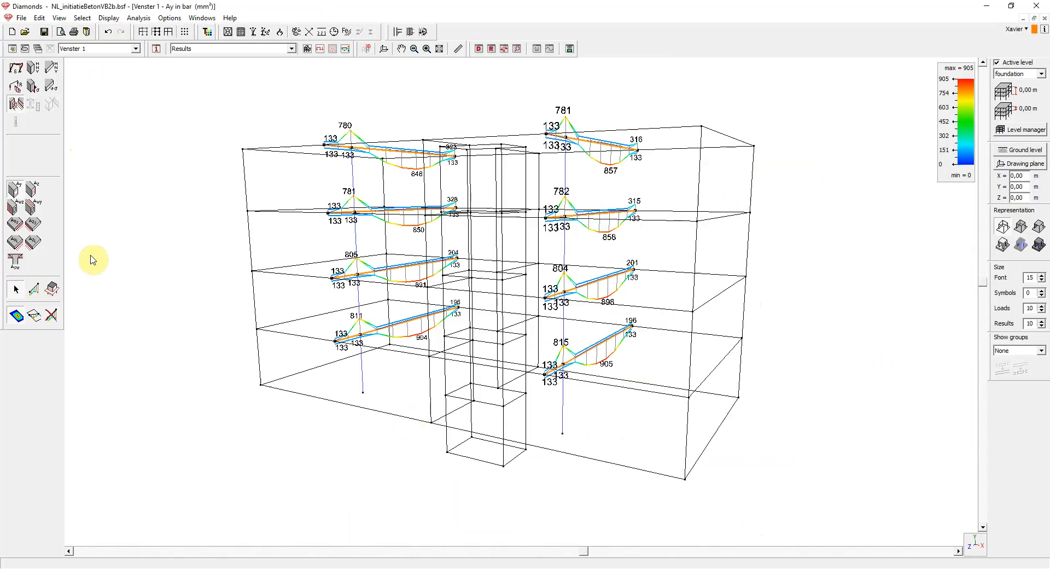
{"action": "left_click", "coordinate": [16, 209]}
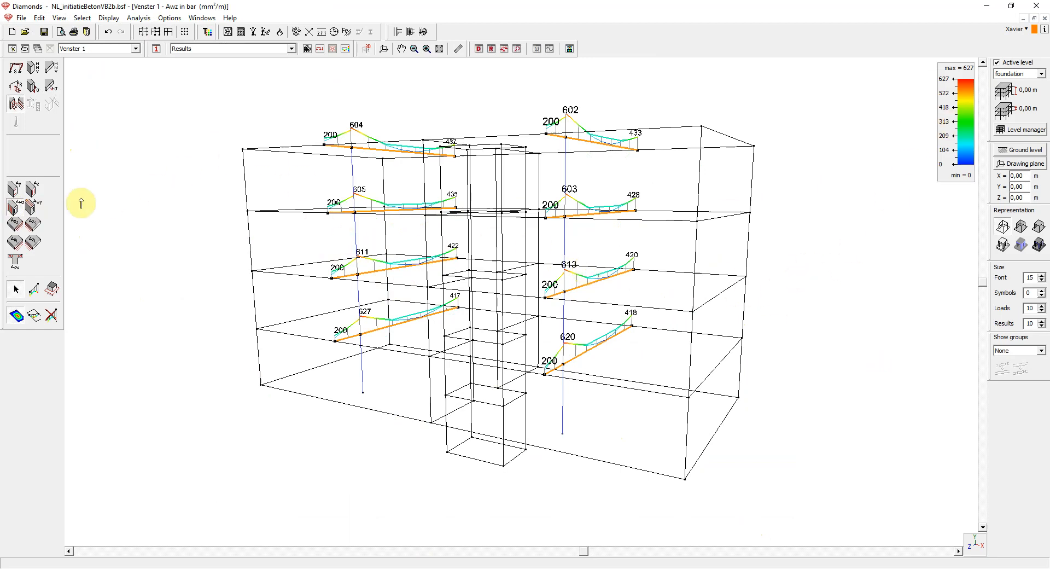
{"action": "left_click", "coordinate": [35, 212]}
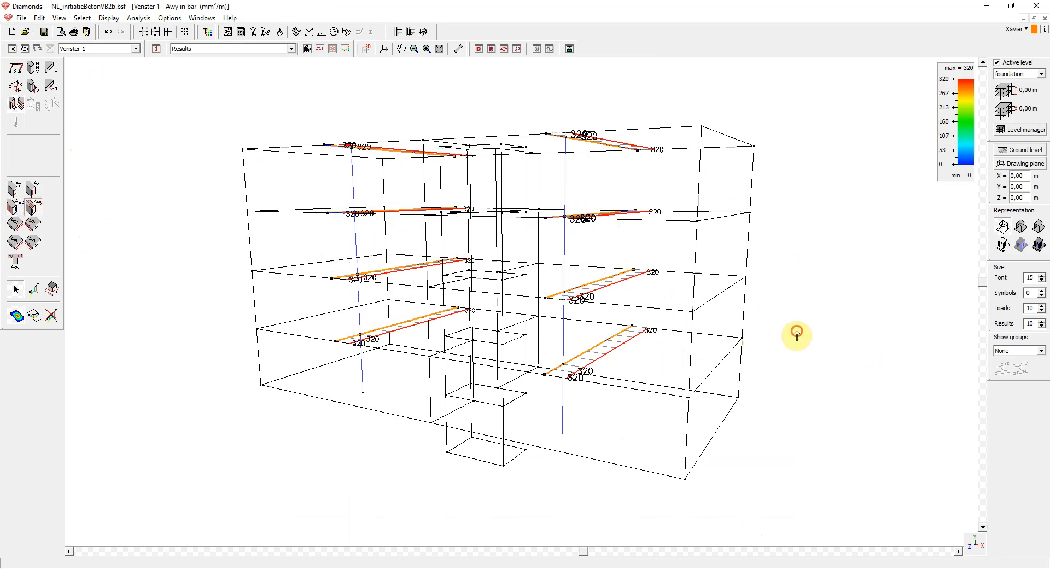
- Switch to ConCrete Plus and open beam 2's diameter determination, accepting the stirrup notice and the anchorage warnings
{"action": "left_click", "coordinate": [614, 319]}
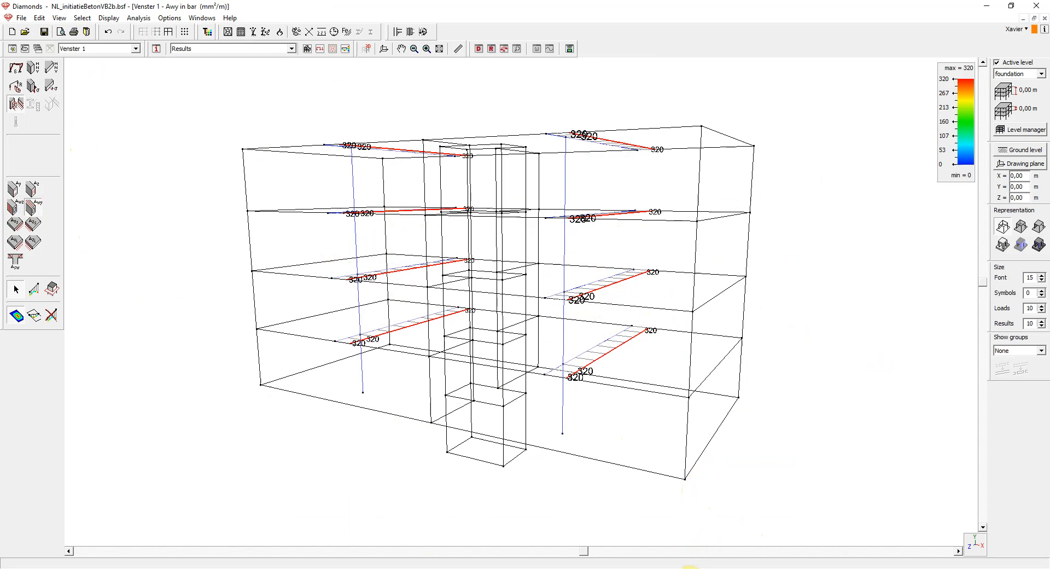
{"action": "left_click", "coordinate": [714, 555]}
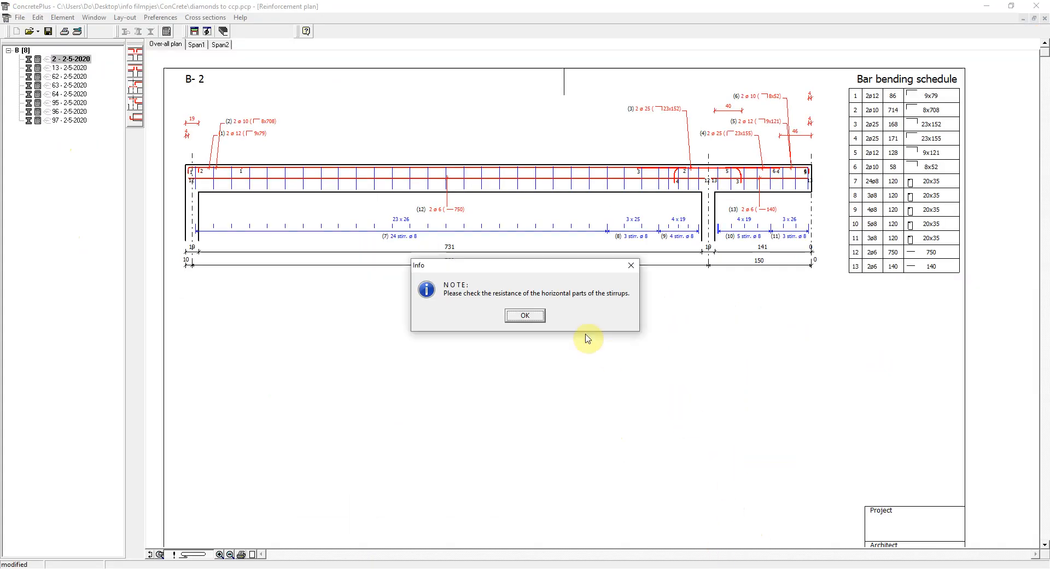
{"action": "left_click", "coordinate": [526, 315]}
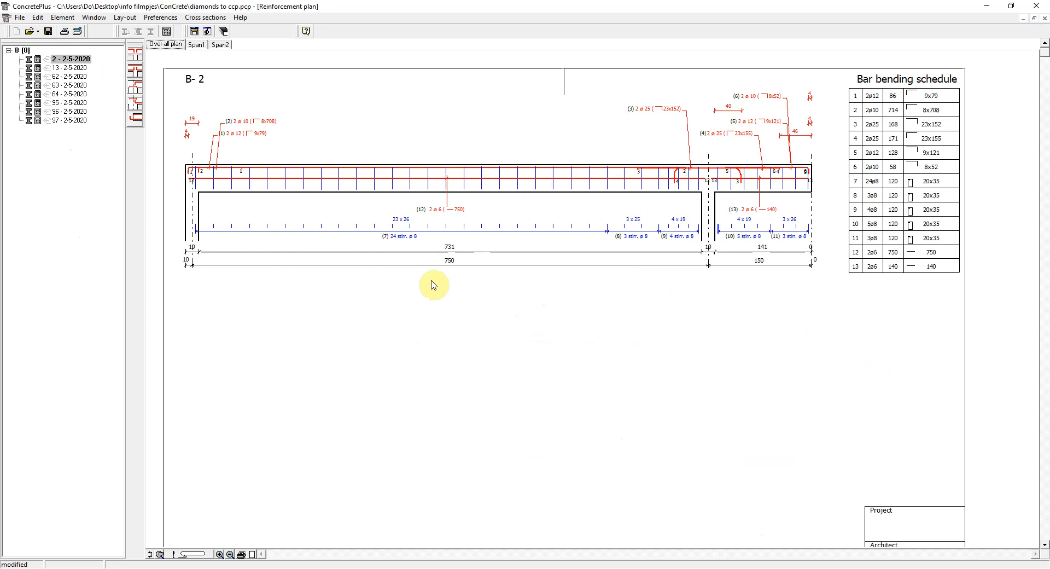
{"action": "left_click", "coordinate": [207, 33]}
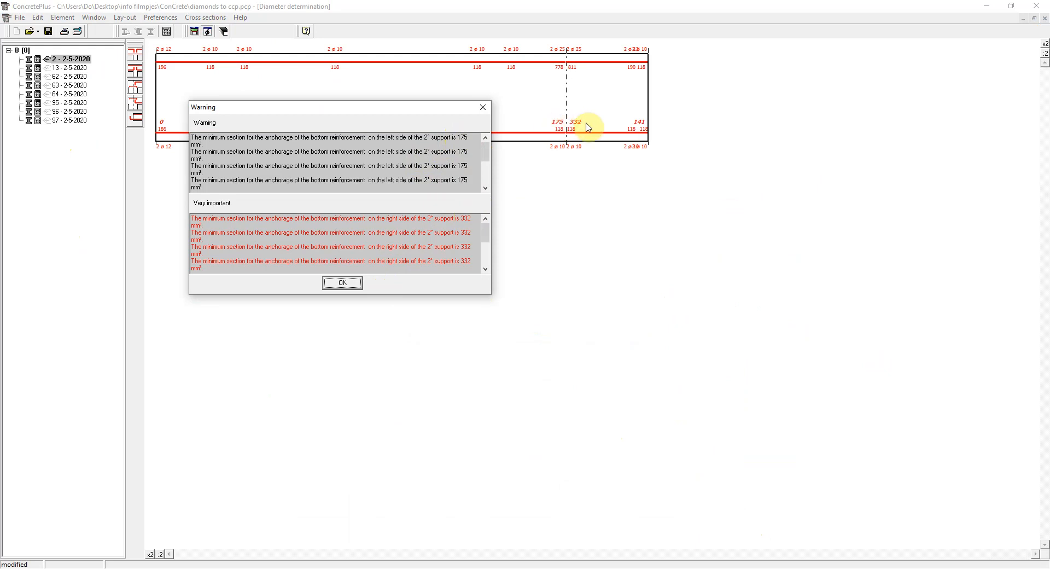
{"action": "left_click", "coordinate": [339, 283]}
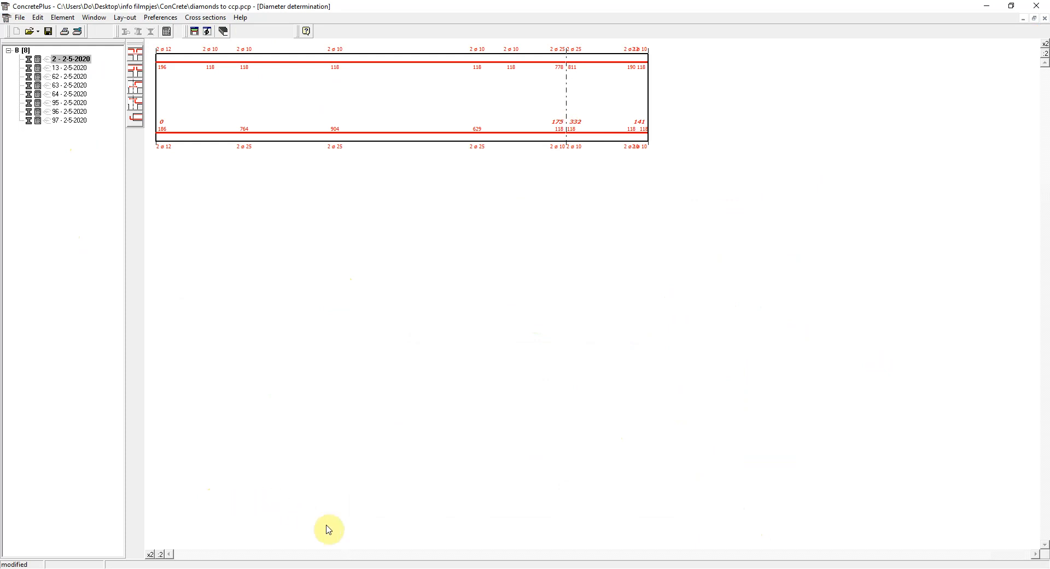
- Check the scaling of beam 2's diameter diagram and inspect the bar distribution of the first span's bottom reinforcement
{"action": "left_click", "coordinate": [149, 554]}
{"action": "left_click", "coordinate": [160, 555]}
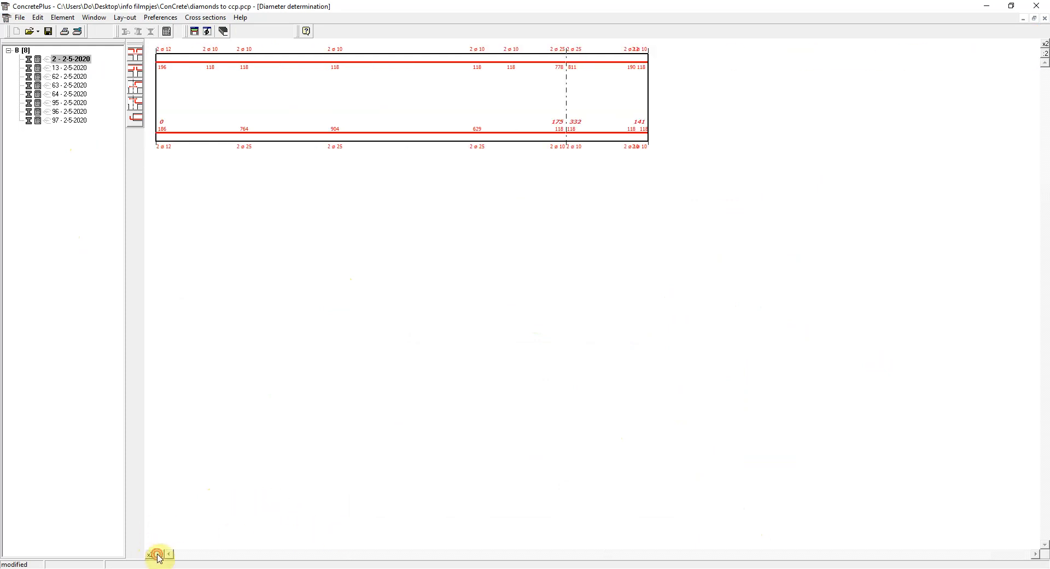
{"action": "left_click", "coordinate": [1046, 44]}
{"action": "left_click", "coordinate": [1046, 44]}
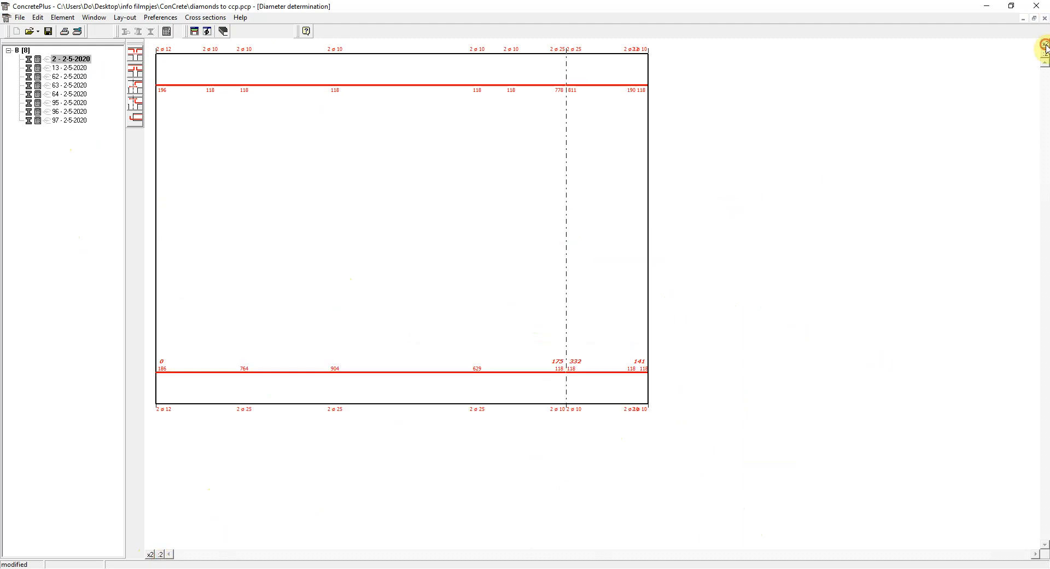
{"action": "left_click", "coordinate": [1045, 53]}
{"action": "left_click", "coordinate": [1045, 53]}
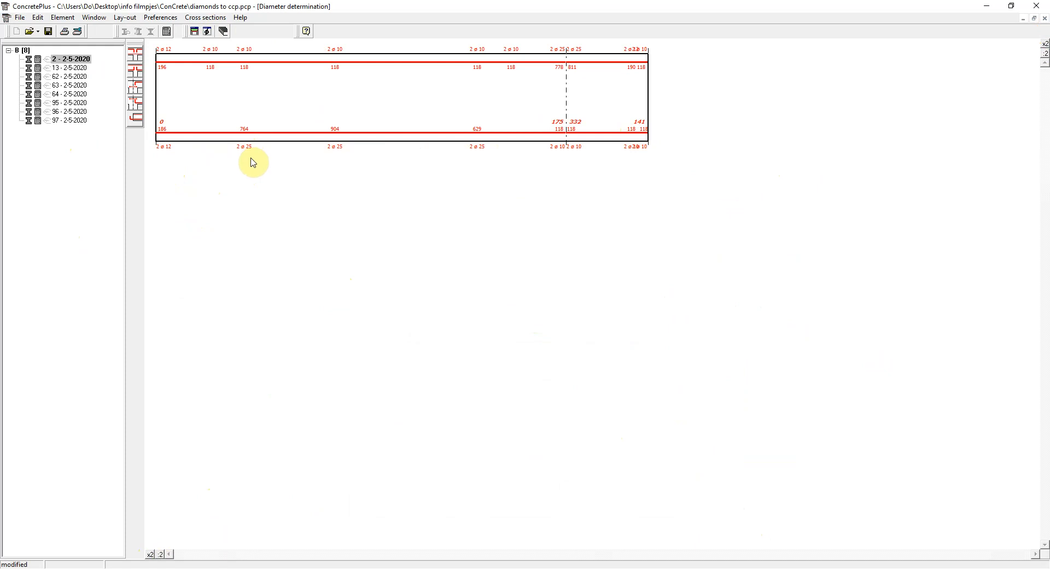
{"action": "double_click", "coordinate": [245, 131]}
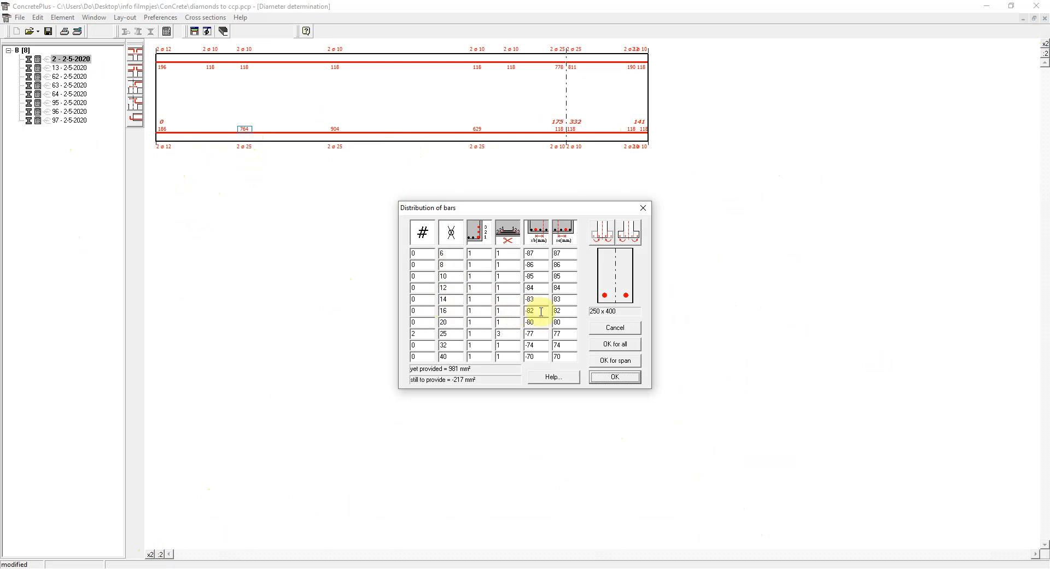
{"action": "left_click", "coordinate": [606, 329]}
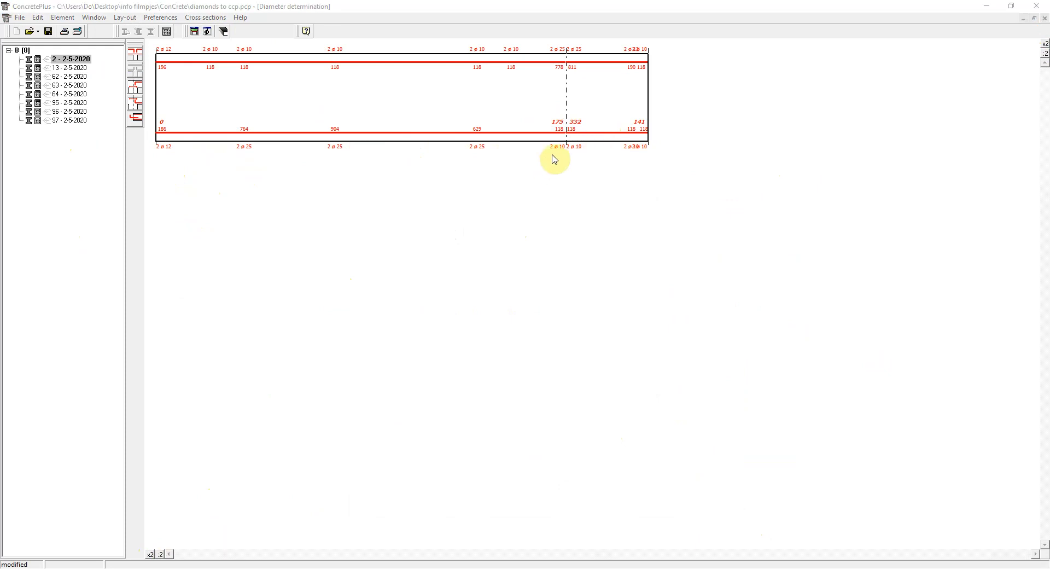
- Provide 2 anchorage bars of diameter 16 in layer 2 for the bottom reinforcement just right of the second support
{"action": "double_click", "coordinate": [579, 124]}
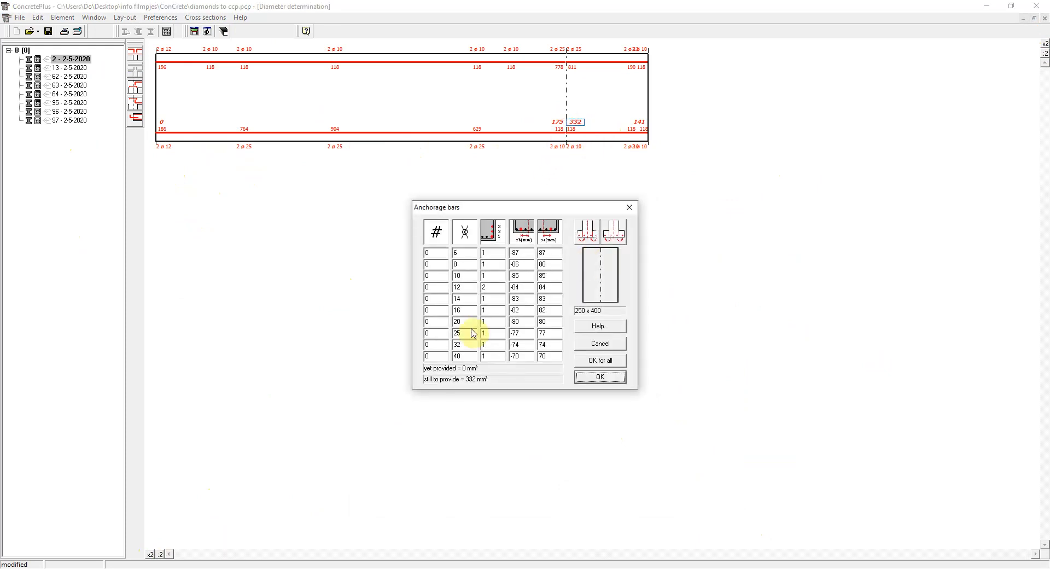
{"action": "left_click", "coordinate": [432, 309]}
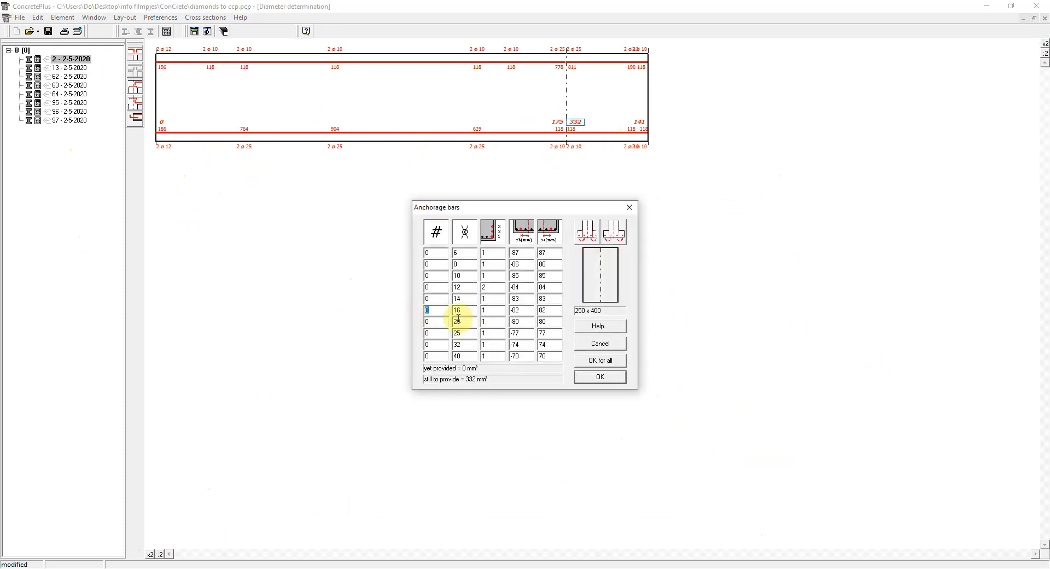
{"action": "type", "text": "2"}
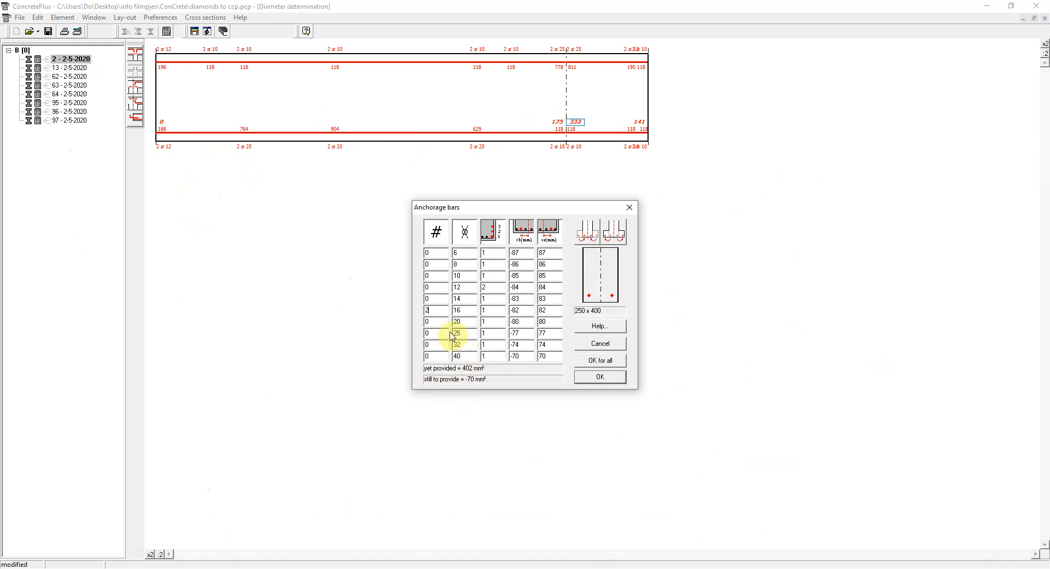
{"action": "left_click", "coordinate": [486, 310]}
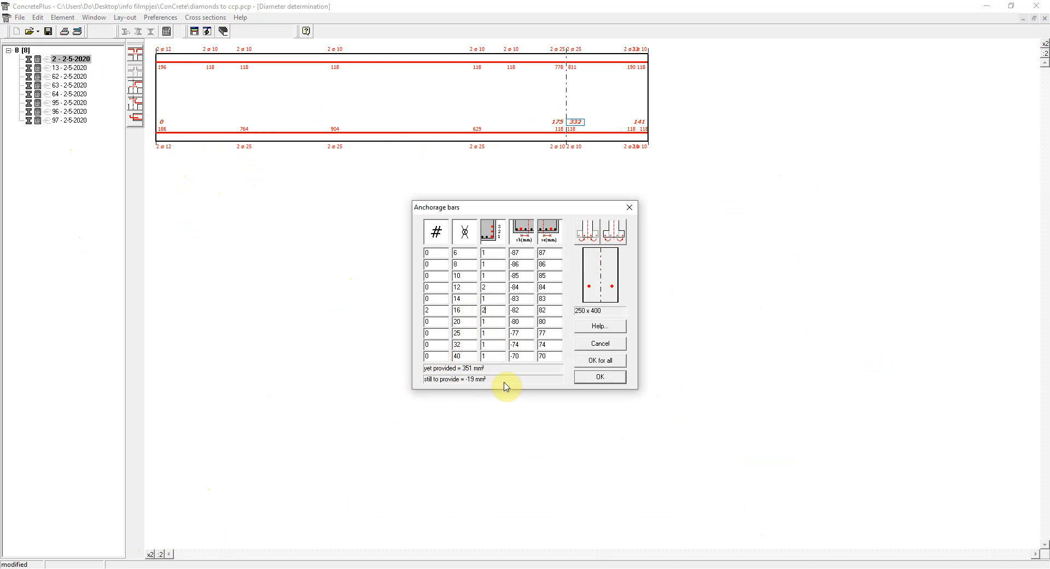
{"action": "left_click", "coordinate": [588, 379]}
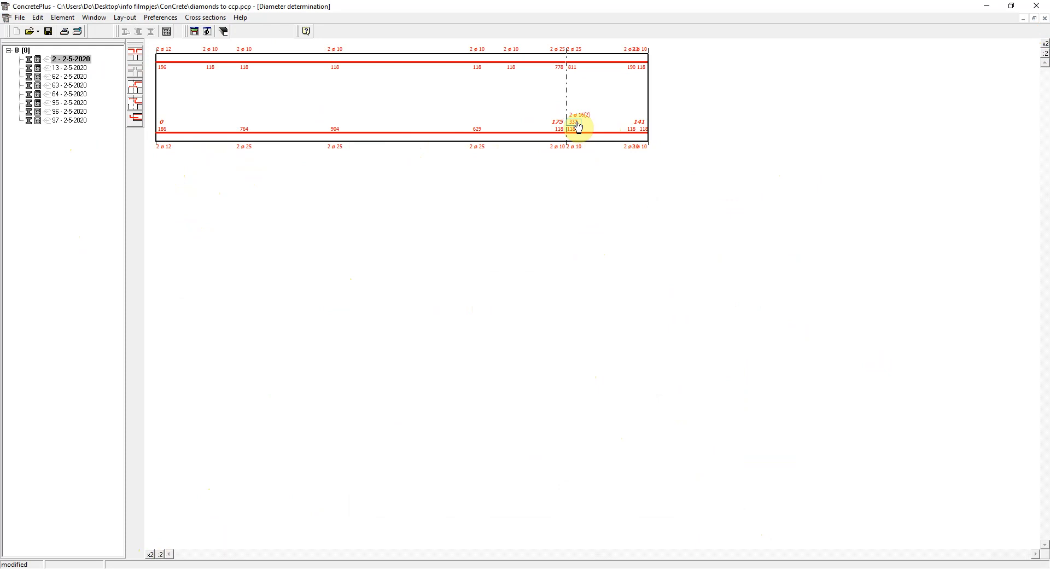
- Copy the 2 ø 16 anchorage bars to both beam ends and to the left side of the second support
{"action": "left_click_drag", "start_coordinate": [576, 123], "coordinate": [637, 121]}
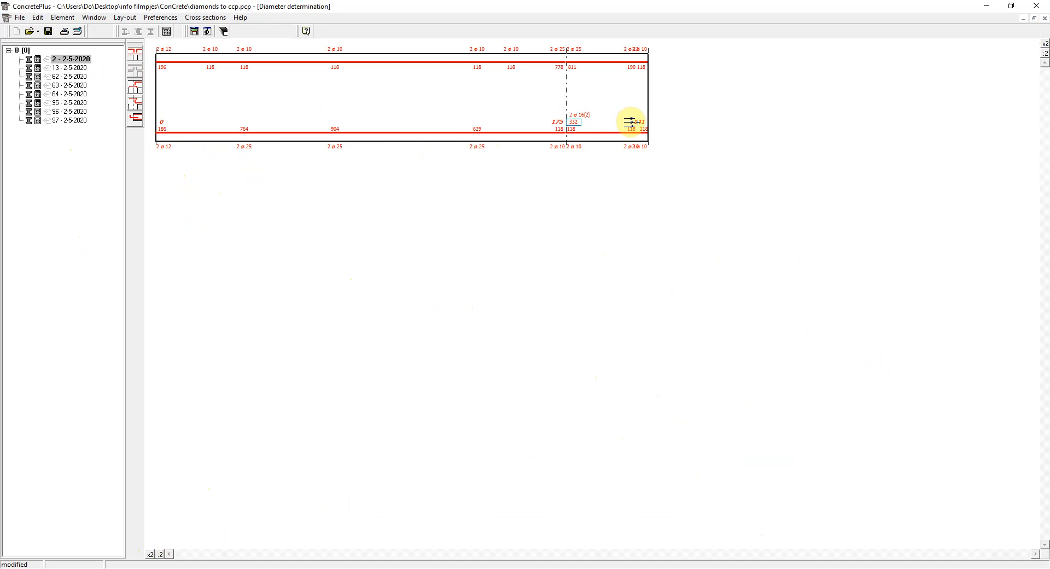
{"action": "left_click_drag", "start_coordinate": [636, 122], "coordinate": [637, 122]}
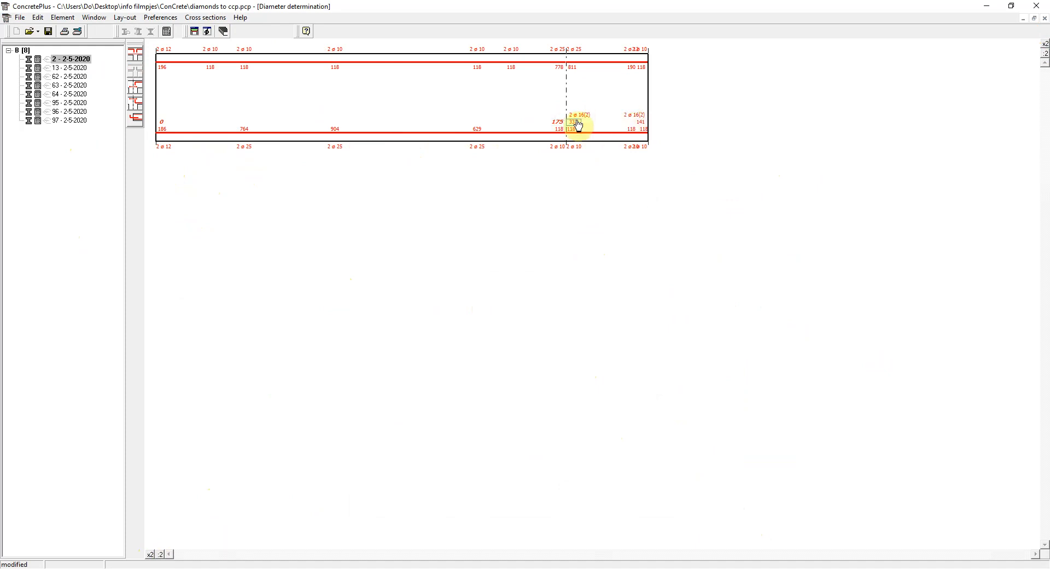
{"action": "left_click_drag", "start_coordinate": [573, 122], "coordinate": [166, 124]}
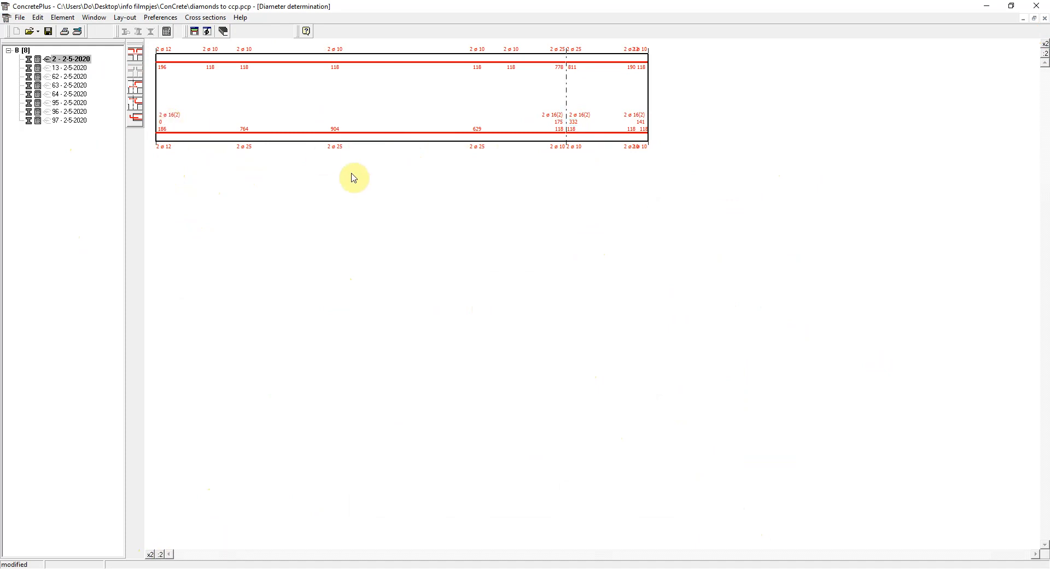
- Return to beam 2's reinforcement plan and apply continuous anchorage
{"action": "left_click", "coordinate": [196, 32]}
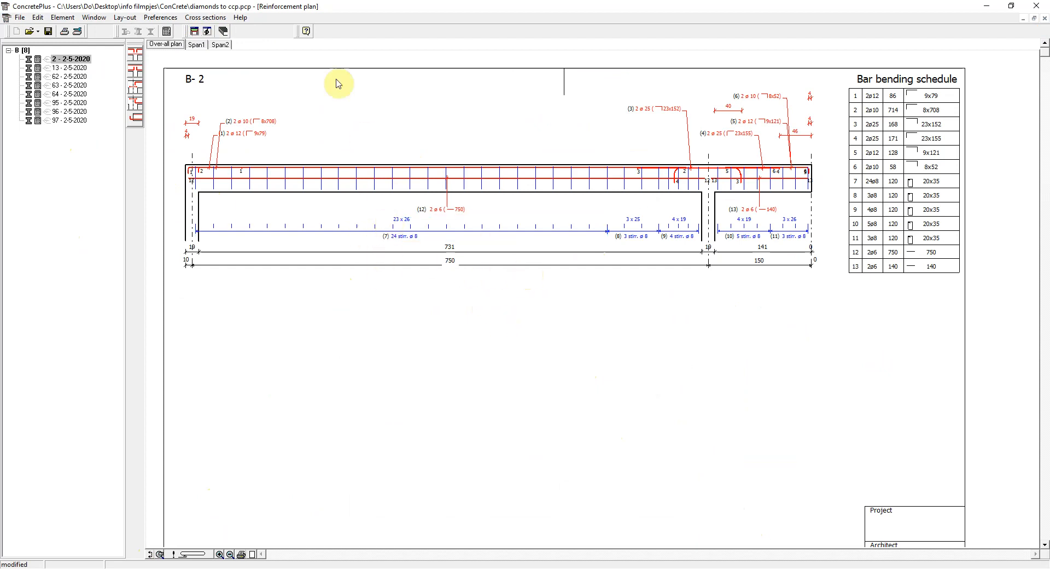
{"action": "left_click", "coordinate": [136, 119]}
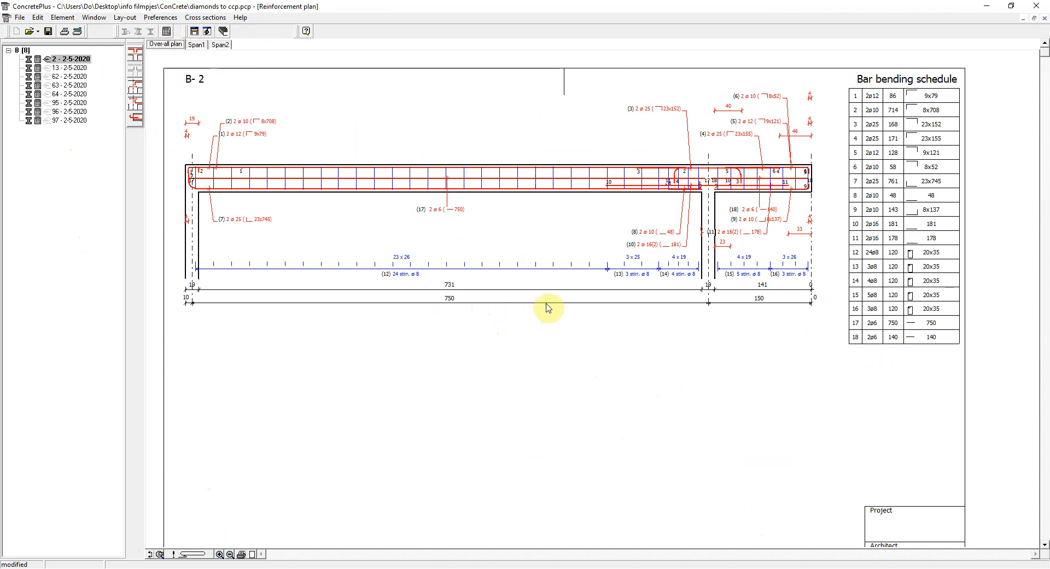
- Export the bar schedule as "diamonds beams B 2.txt" of type 1 (CCL) in the ConCrete folder
{"action": "left_click", "coordinate": [24, 20]}
{"action": "mouse_move", "coordinate": [85, 111]}
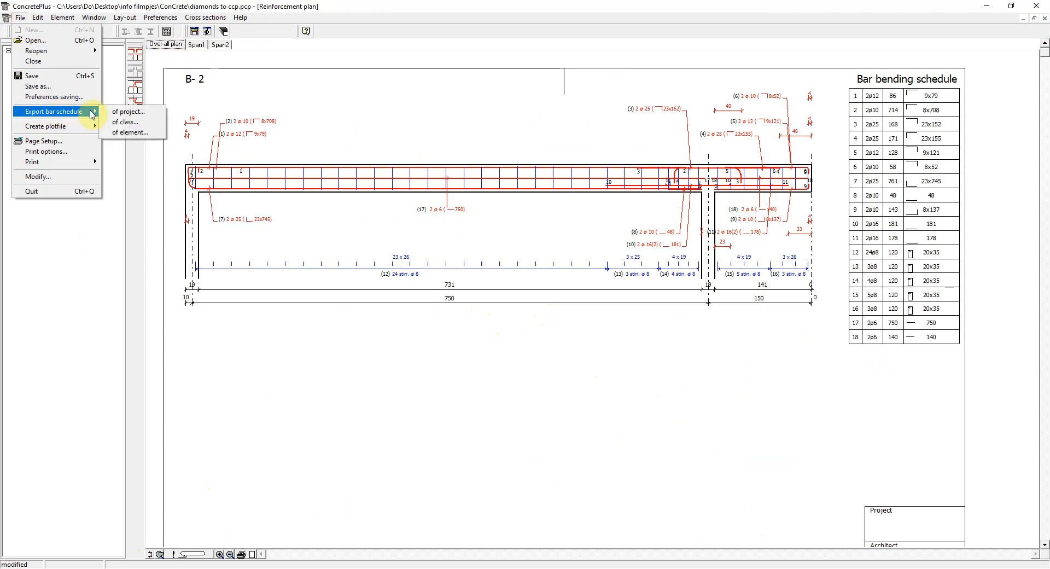
{"action": "left_click", "coordinate": [134, 124]}
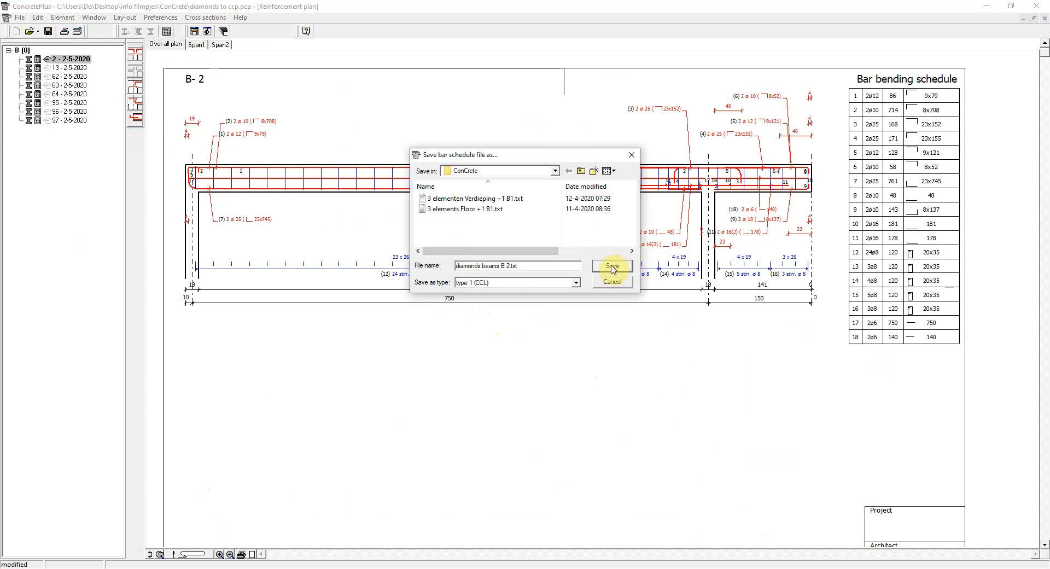
{"action": "left_click", "coordinate": [613, 266]}
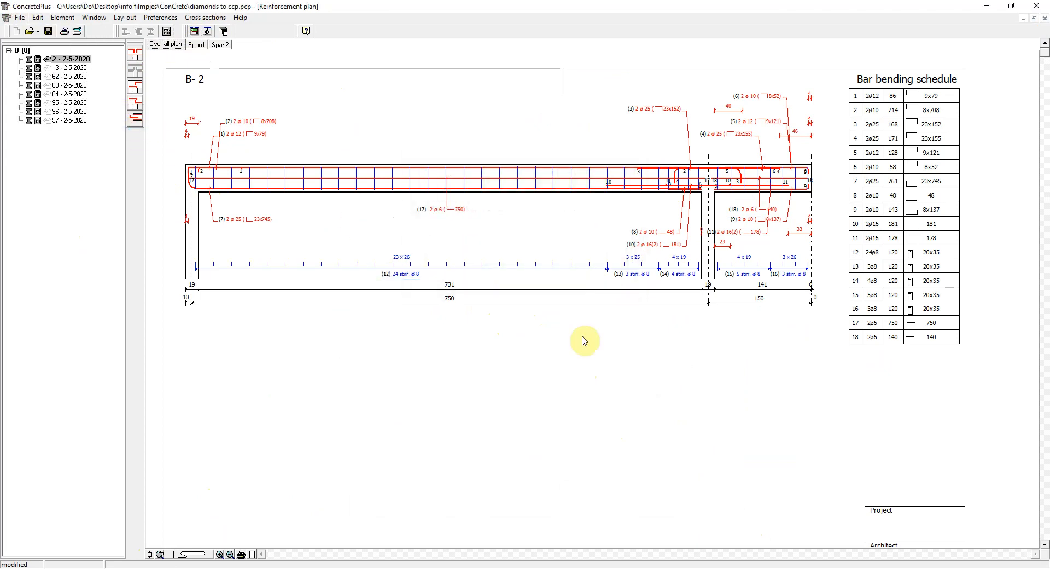
- Switch to ConCrete List and import "diamonds beams B 2.txt", deleting all existing records from the database
{"action": "mouse_move", "coordinate": [712, 566]}
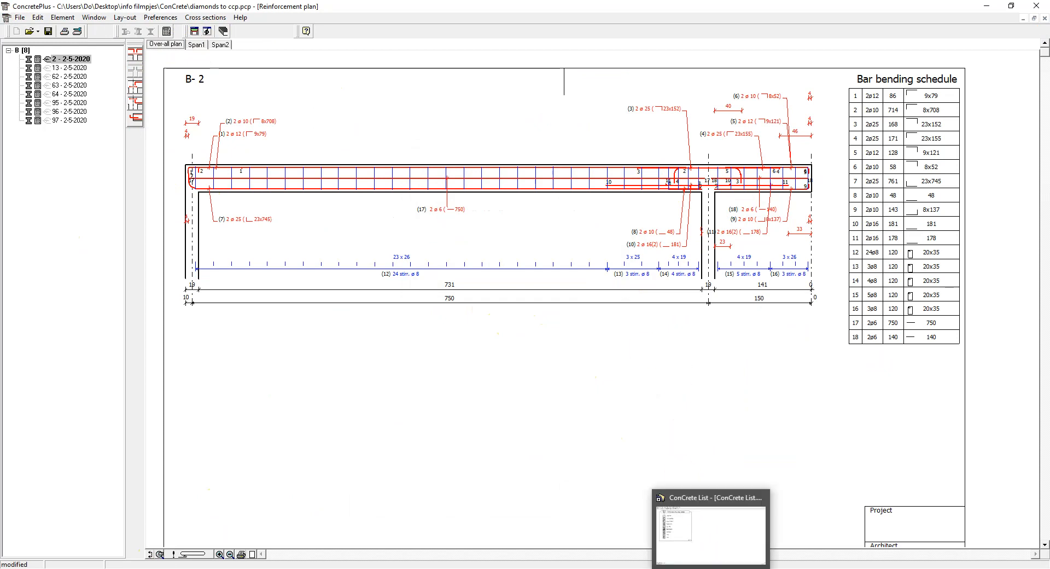
{"action": "left_click", "coordinate": [711, 527]}
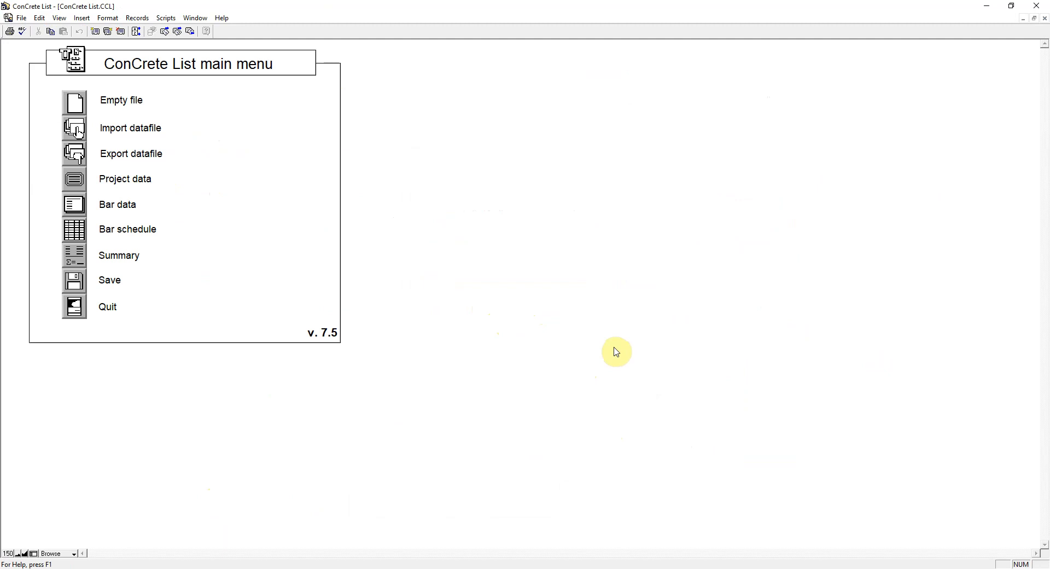
{"action": "left_click", "coordinate": [77, 130]}
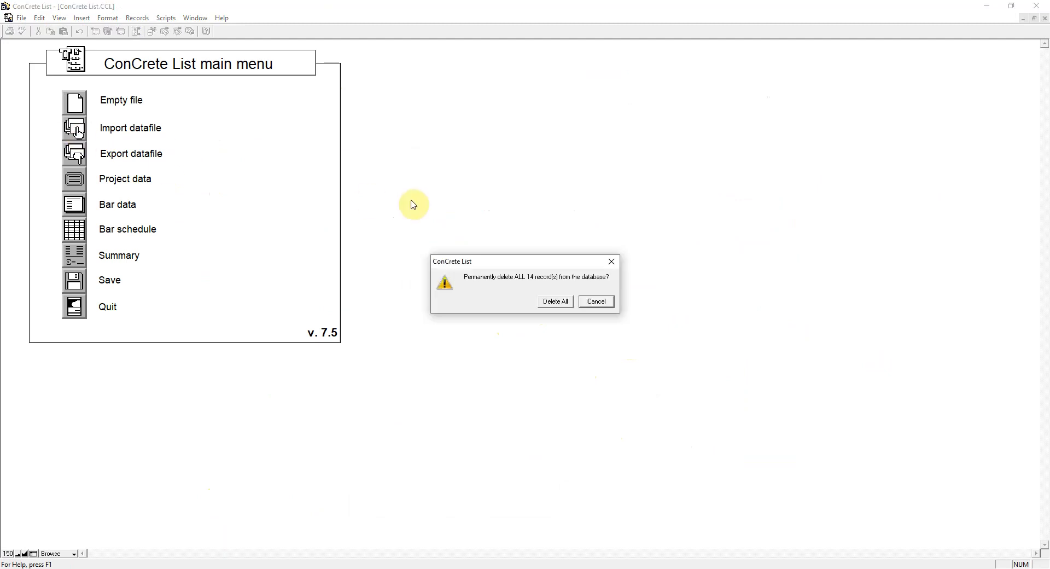
{"action": "left_click", "coordinate": [550, 309]}
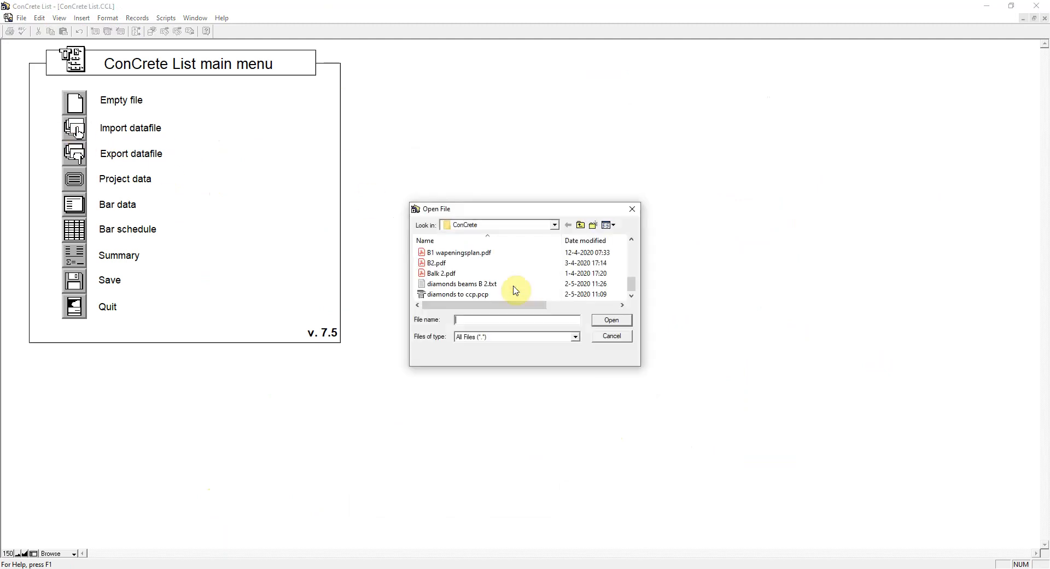
{"action": "left_click", "coordinate": [499, 285]}
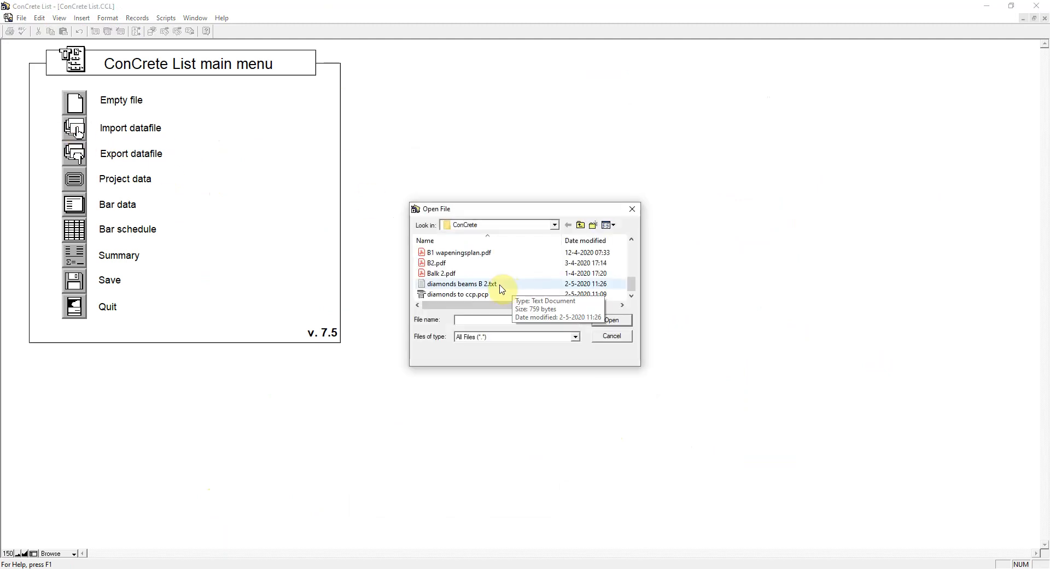
{"action": "left_click", "coordinate": [613, 320]}
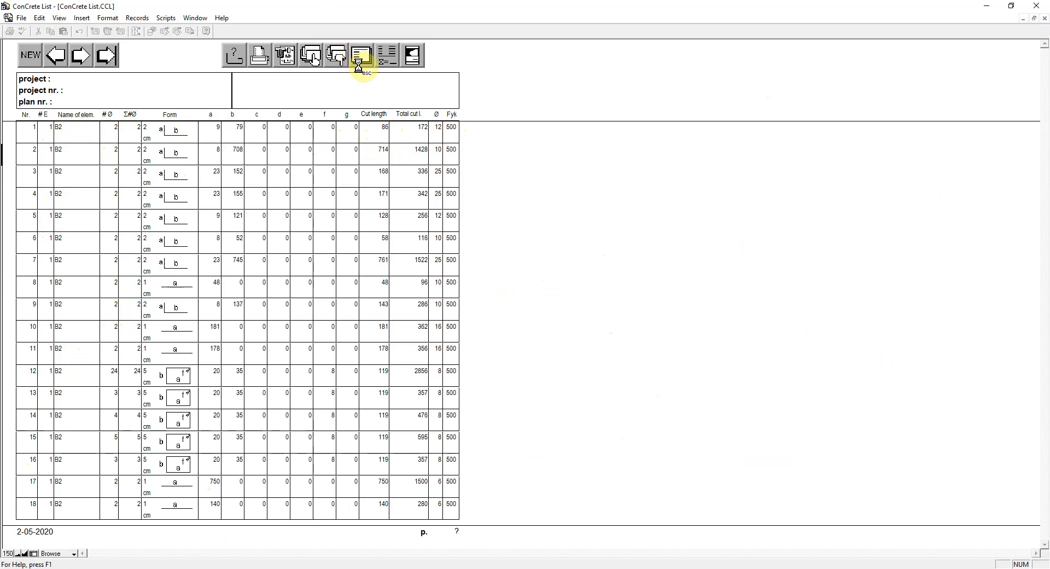
- Review the imported bar data and the summary of total lengths and weights per diameter
{"action": "left_click", "coordinate": [356, 57]}
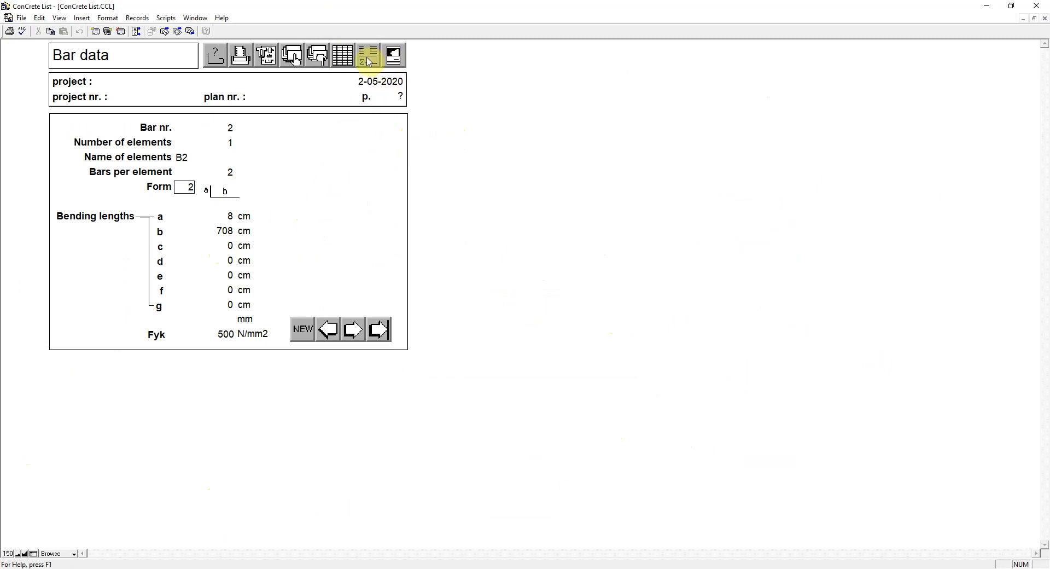
{"action": "left_click", "coordinate": [368, 59]}
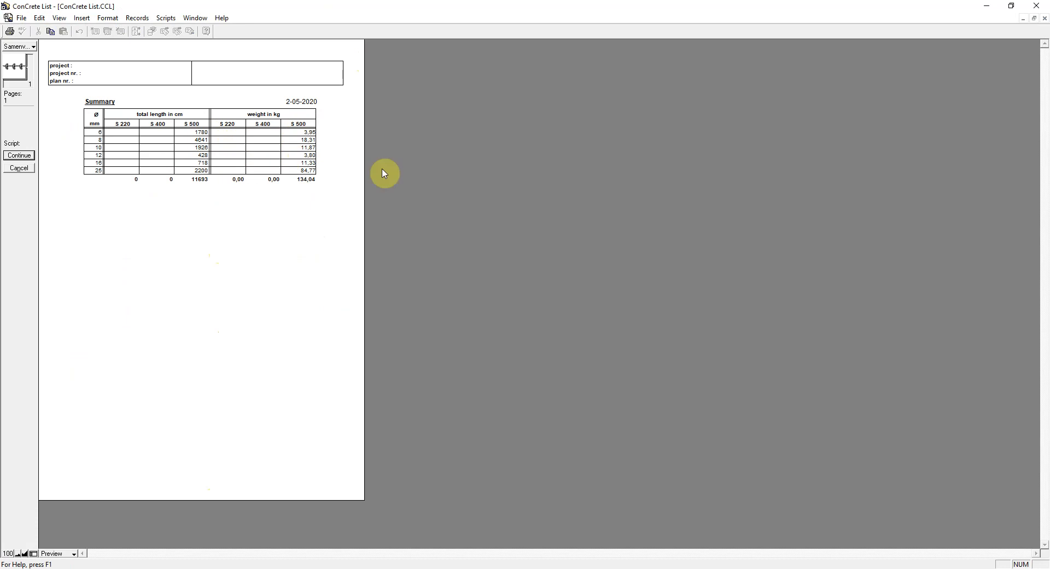
- Switch back to beam 2's reinforcement plan in ConCrete Plus and examine the available plot file formats, including 3D XML TS and DXF
{"action": "left_click", "coordinate": [729, 566]}
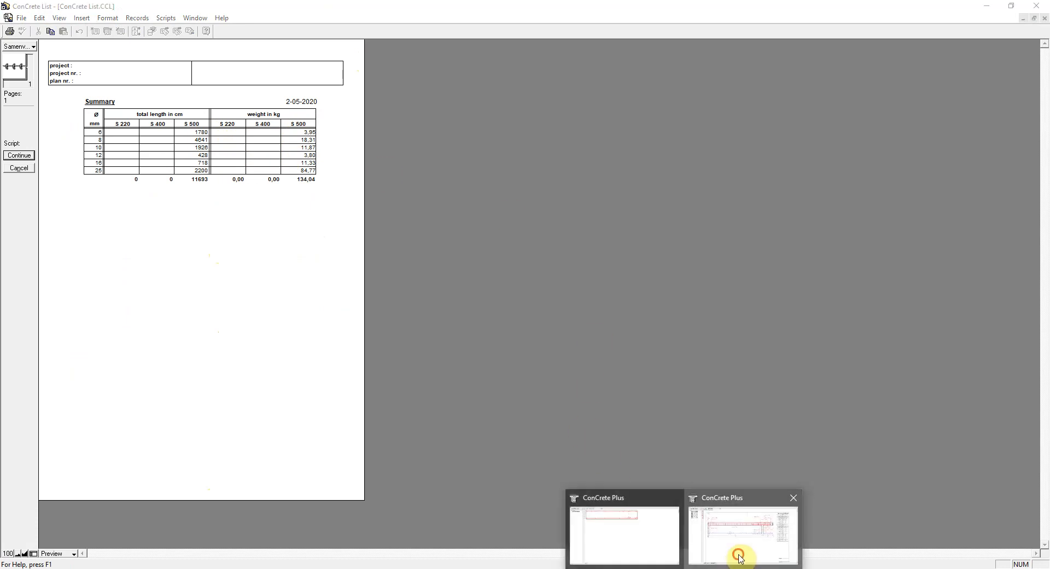
{"action": "left_click", "coordinate": [741, 555]}
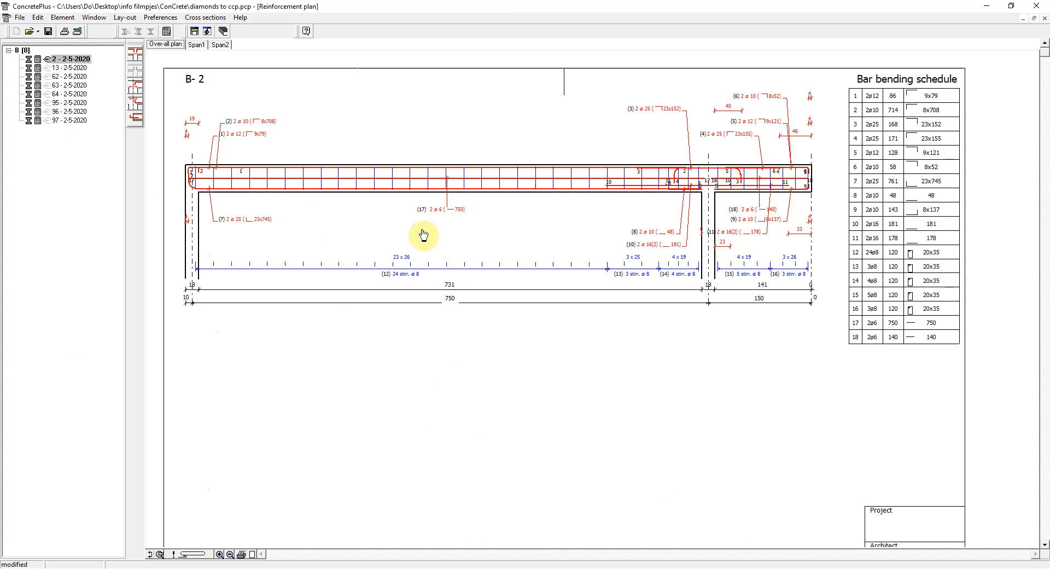
{"action": "left_click", "coordinate": [128, 21]}
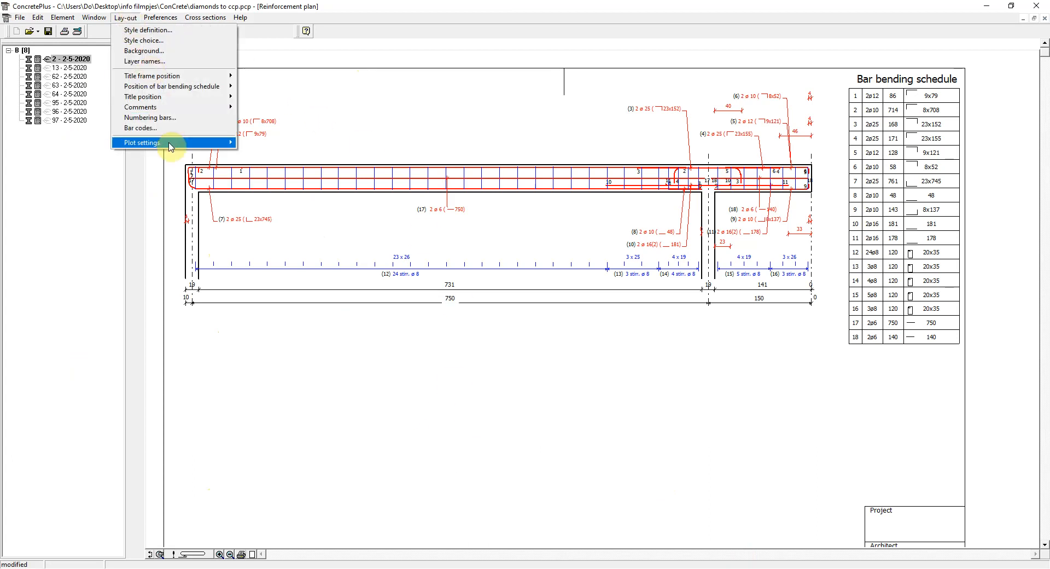
{"action": "mouse_move", "coordinate": [181, 141]}
{"action": "left_click", "coordinate": [249, 145]}
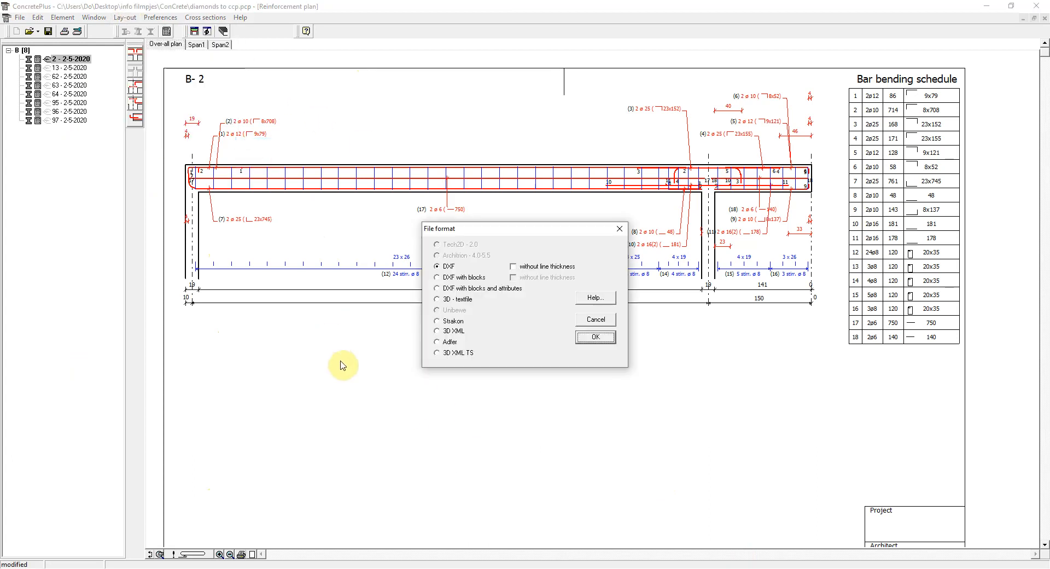
{"action": "left_click", "coordinate": [454, 353]}
{"action": "left_click", "coordinate": [449, 267]}
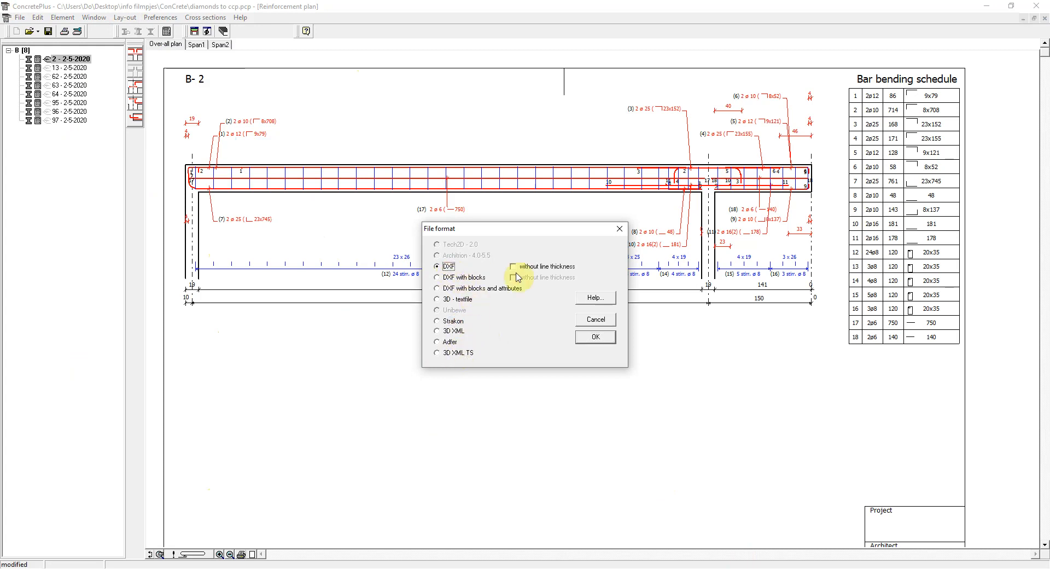
{"action": "left_click", "coordinate": [597, 320]}
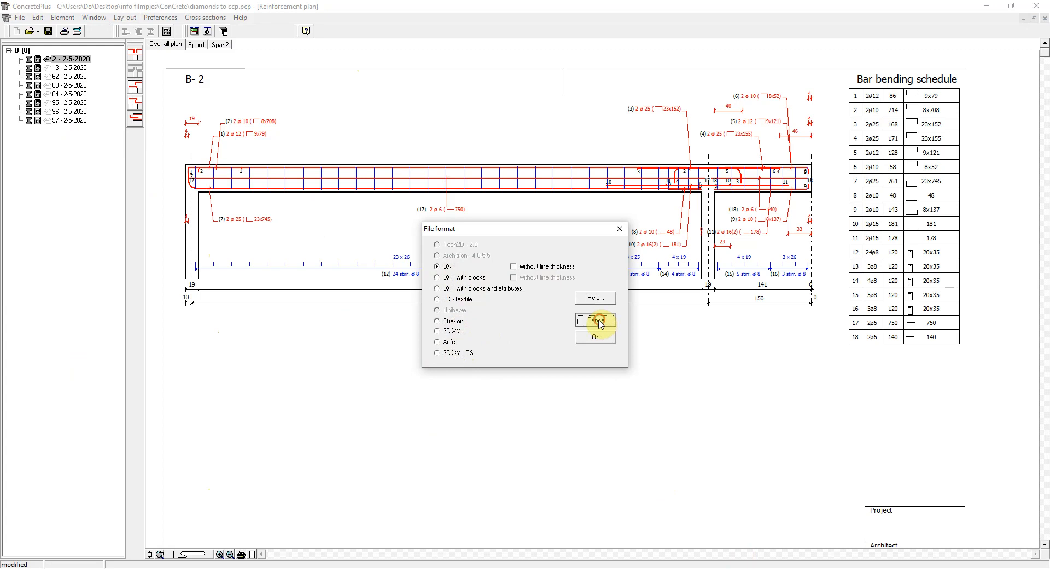
- Create a DXF plot file of beam 2's reinforcement plan, saved as "diamonds to ccp B 2.dxf" in the ConCrete folder
{"action": "left_click", "coordinate": [19, 22]}
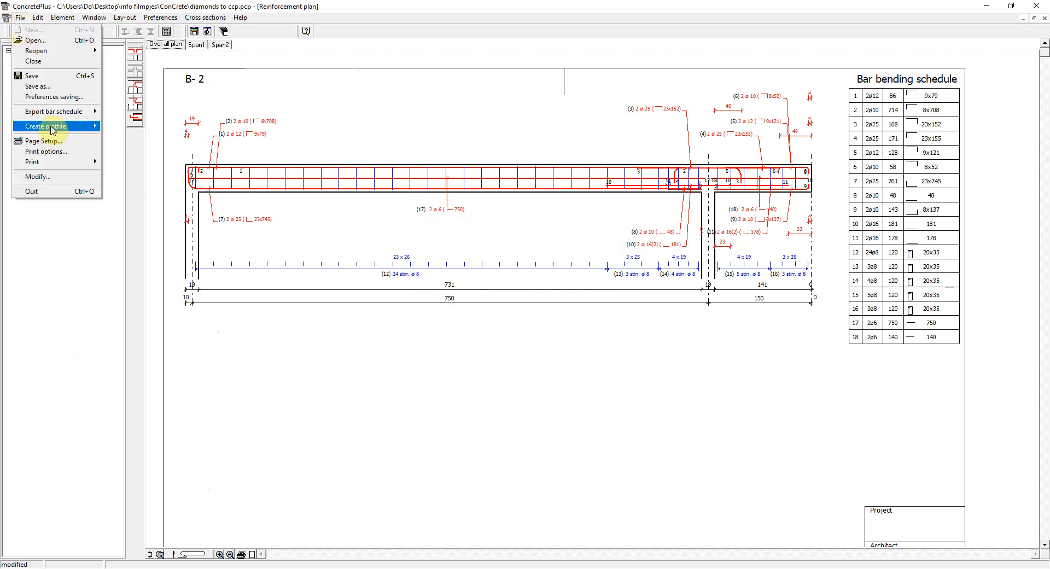
{"action": "mouse_move", "coordinate": [55, 127]}
{"action": "left_click", "coordinate": [130, 137]}
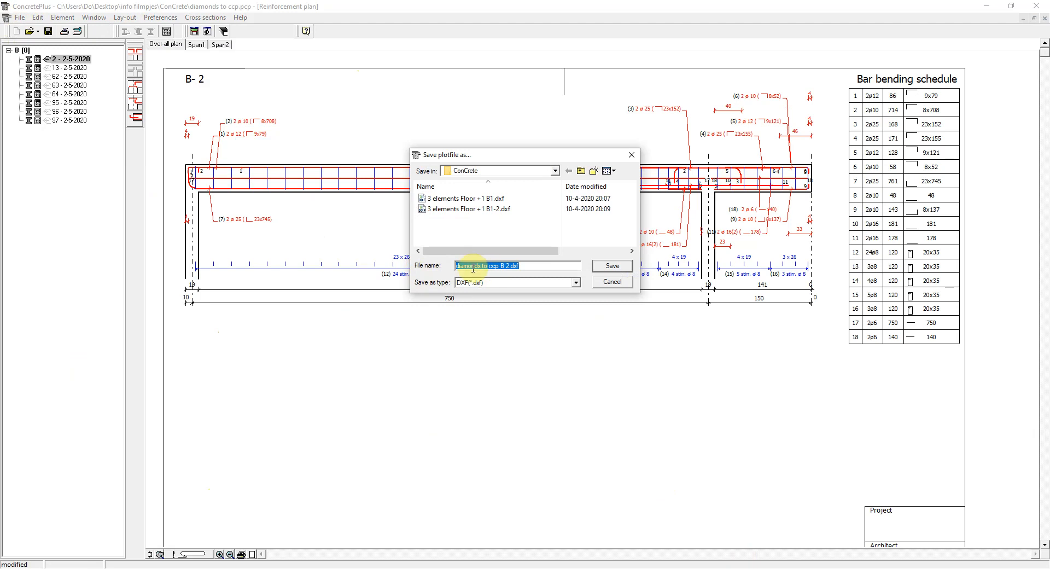
{"action": "left_click", "coordinate": [610, 267]}
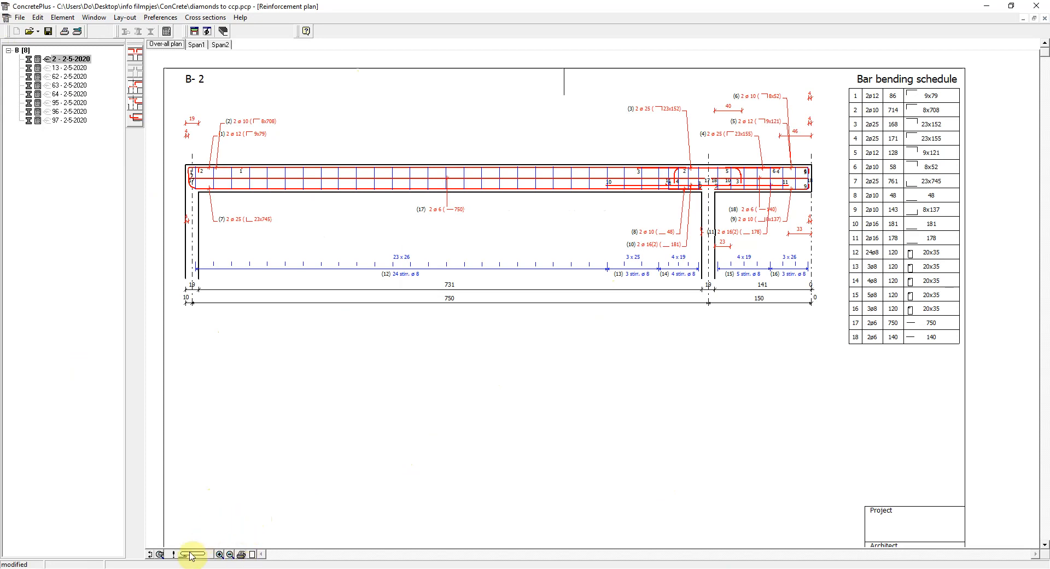
- Add one cross section through the long span and one through the short span, moving the long span's section into the 23 x 26 stirrup zone
{"action": "left_click", "coordinate": [150, 555]}
{"action": "left_click", "coordinate": [614, 212]}
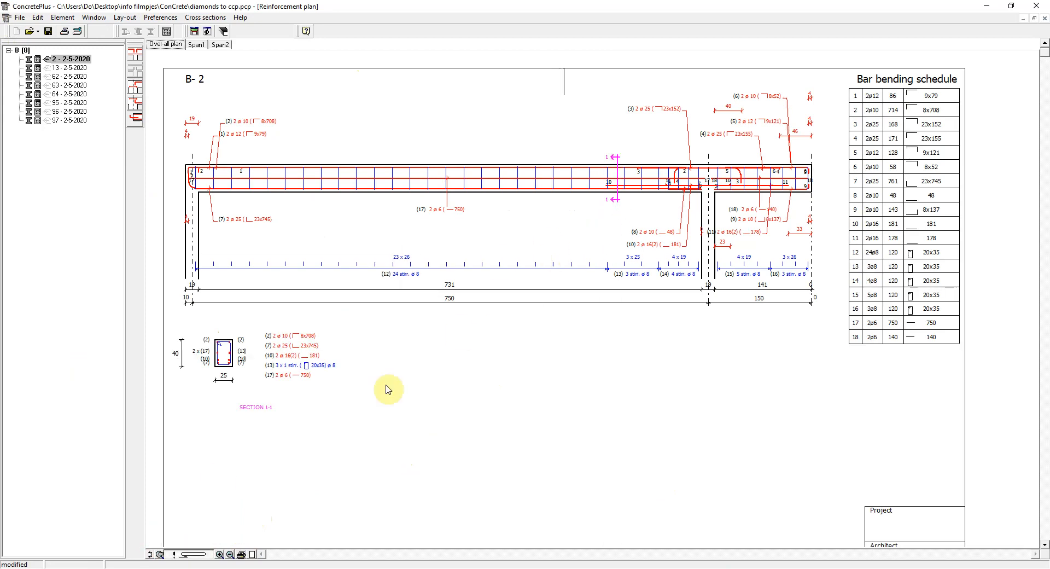
{"action": "left_click", "coordinate": [150, 555]}
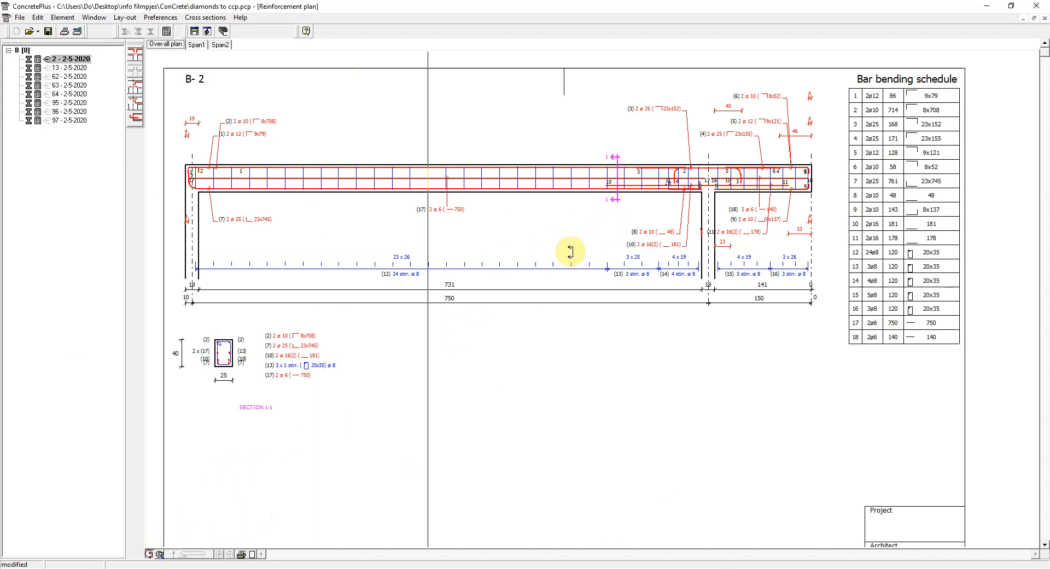
{"action": "left_click", "coordinate": [763, 215]}
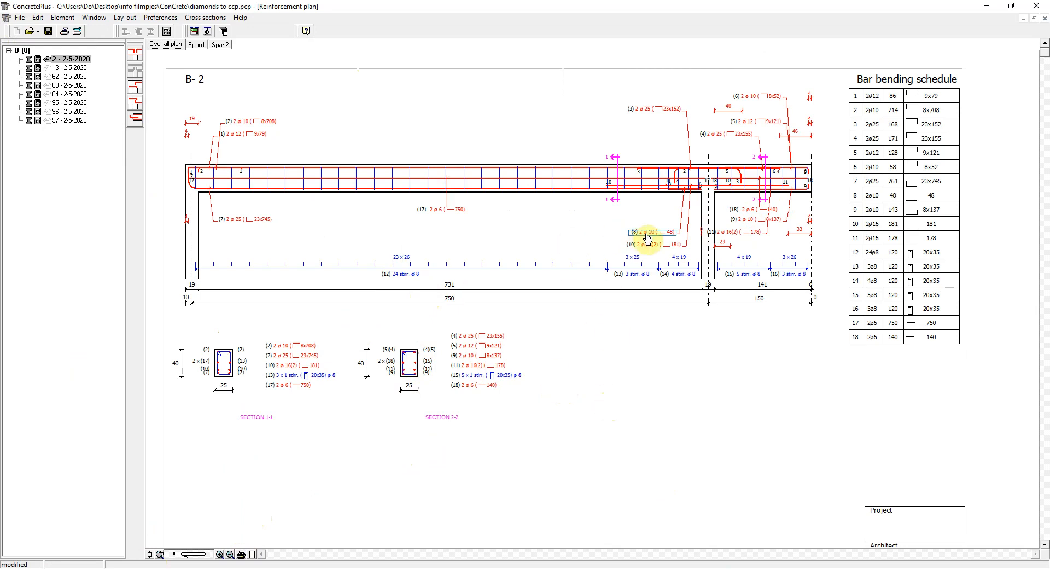
{"action": "left_click", "coordinate": [616, 201]}
{"action": "mouse_move", "coordinate": [600, 202]}
{"action": "left_mouse_down"}
{"action": "mouse_move", "coordinate": [488, 206]}
{"action": "mouse_move", "coordinate": [538, 212]}
{"action": "left_mouse_up"}
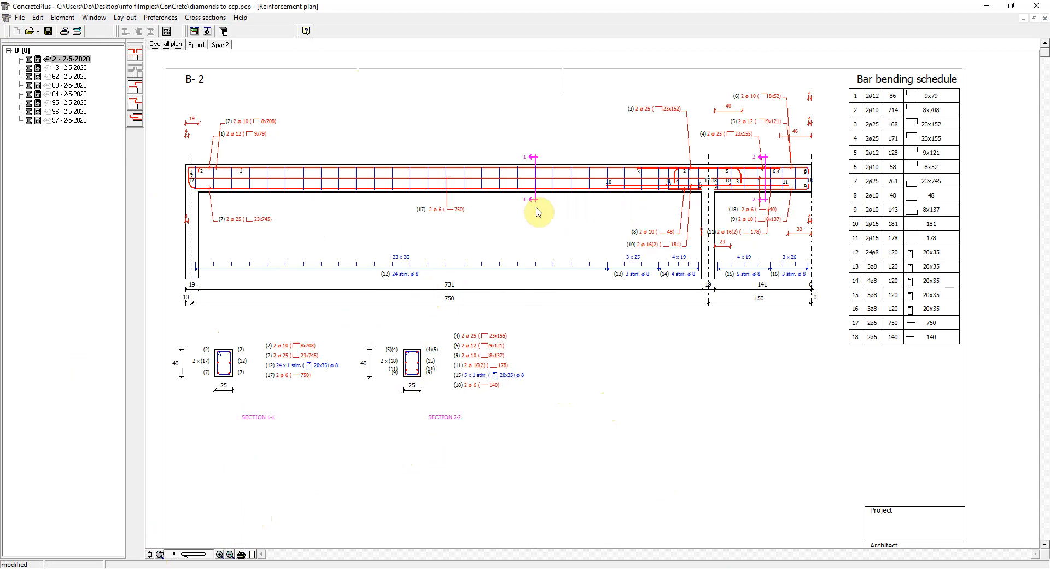